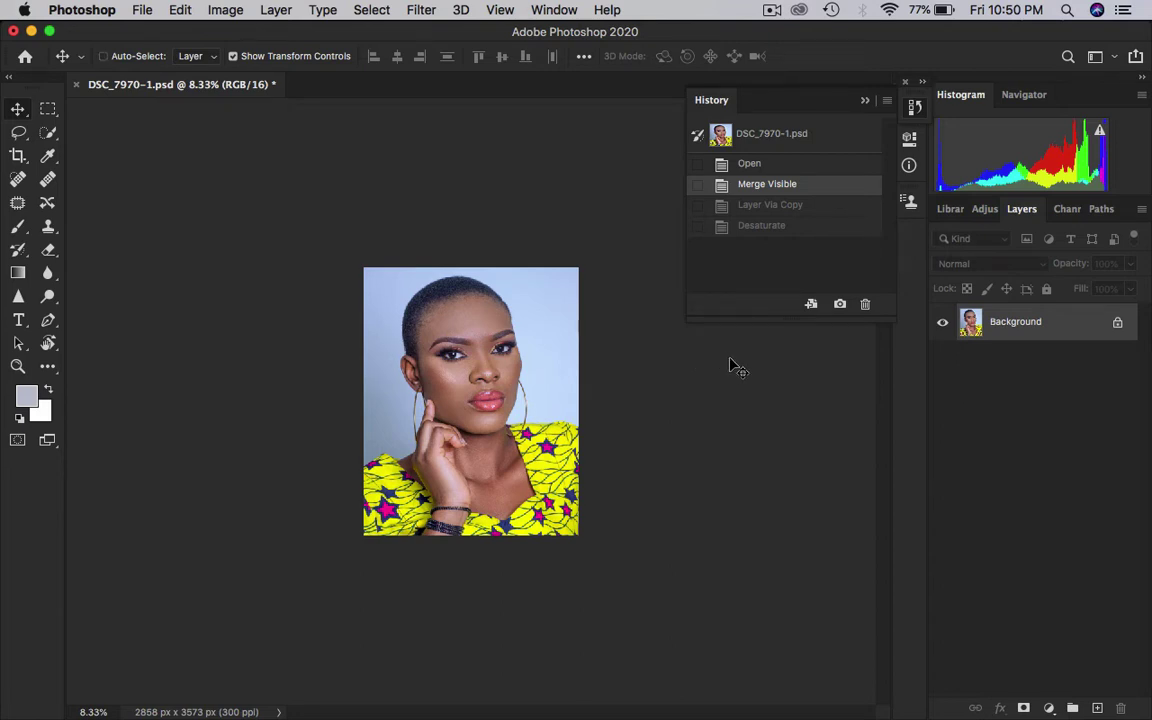
# Duplicate the merged portrait onto a new Layer 1 with Cmd+J
pyautogui.press('super+j')
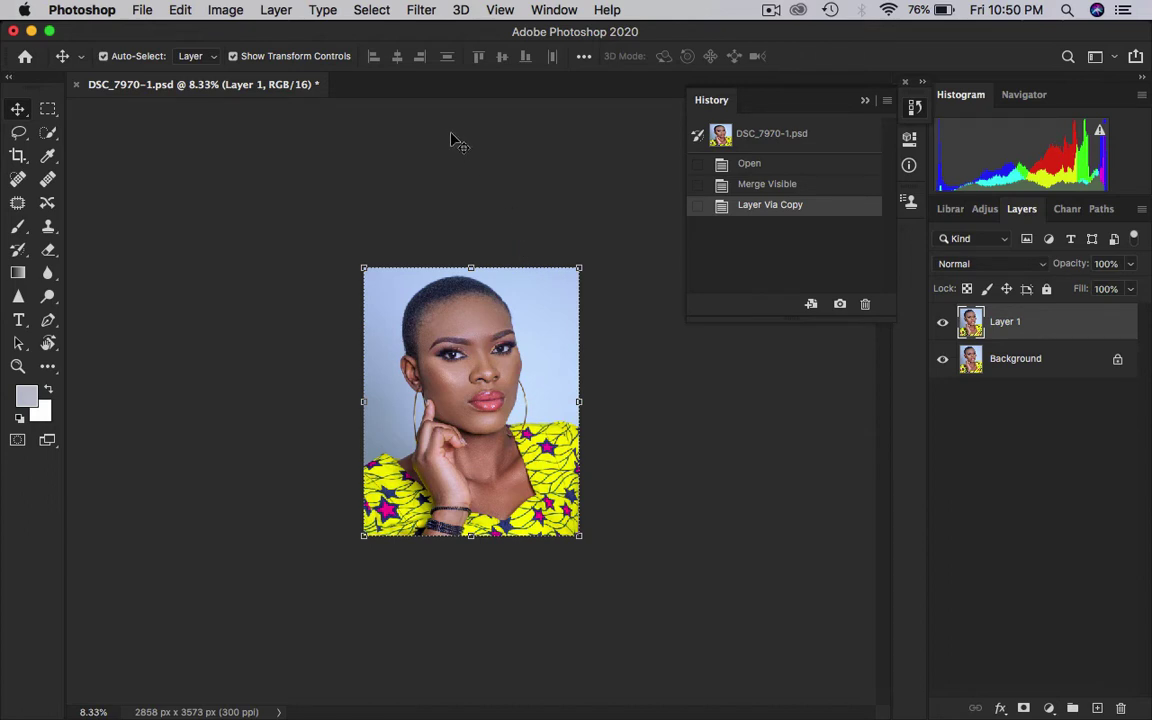
# In Image Size, set resolution to 72 ppi and height to 1350 px, giving 1080 × 1350
pyautogui.click(226, 10)
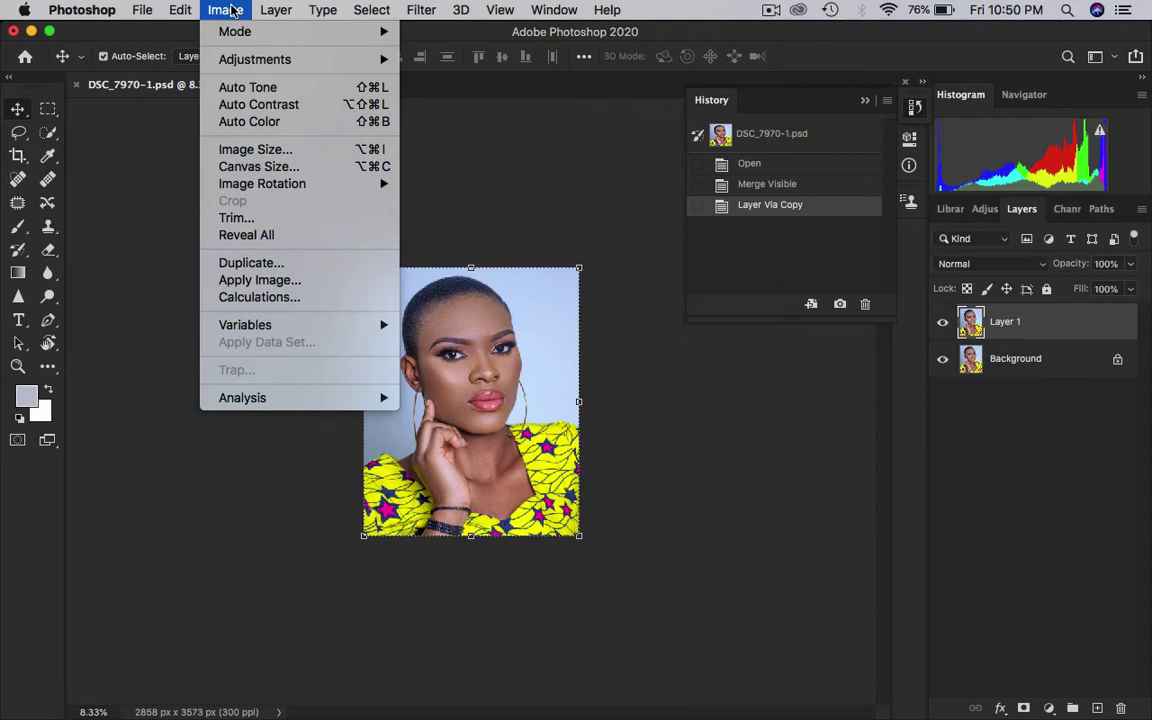
pyautogui.click(260, 150)
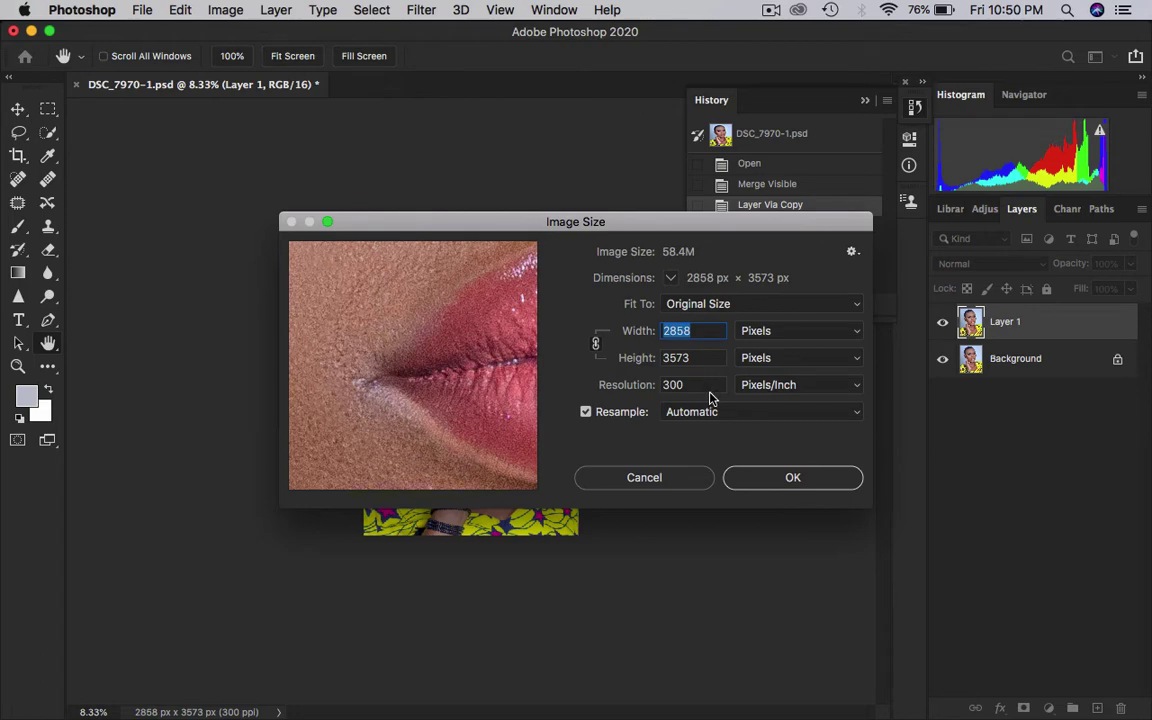
pyautogui.press('Tab')
pyautogui.press('Tab')
pyautogui.write('300')
pyautogui.doubleClick(672, 385)
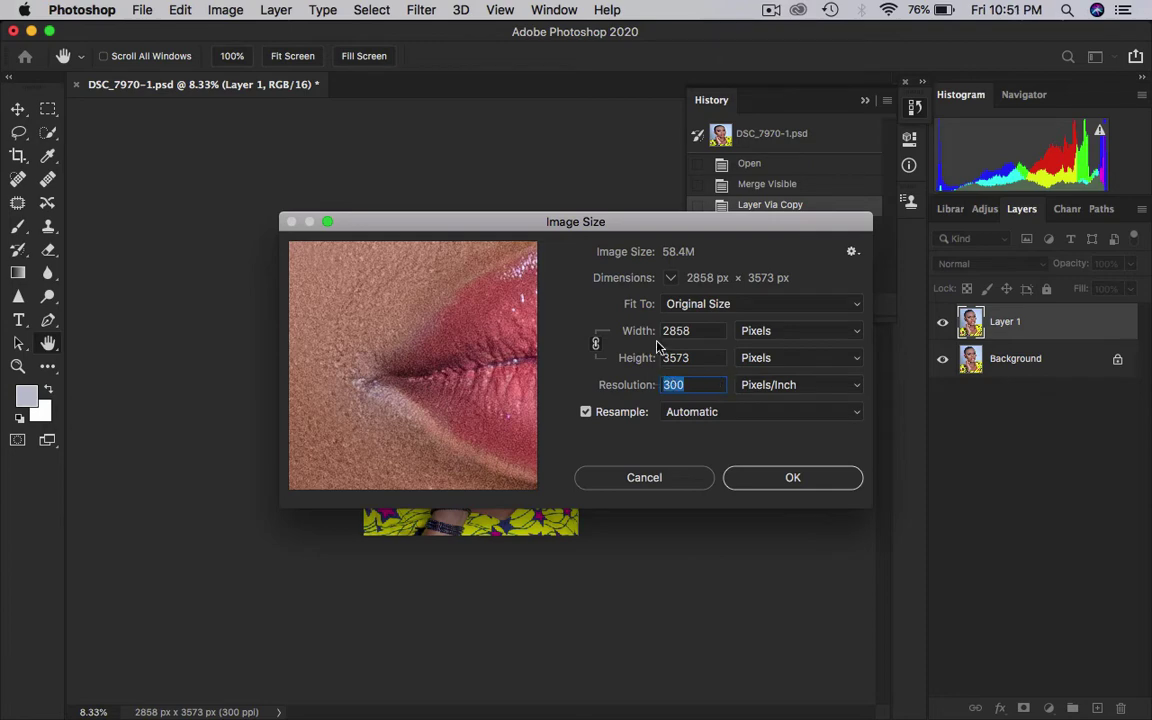
pyautogui.write('72')
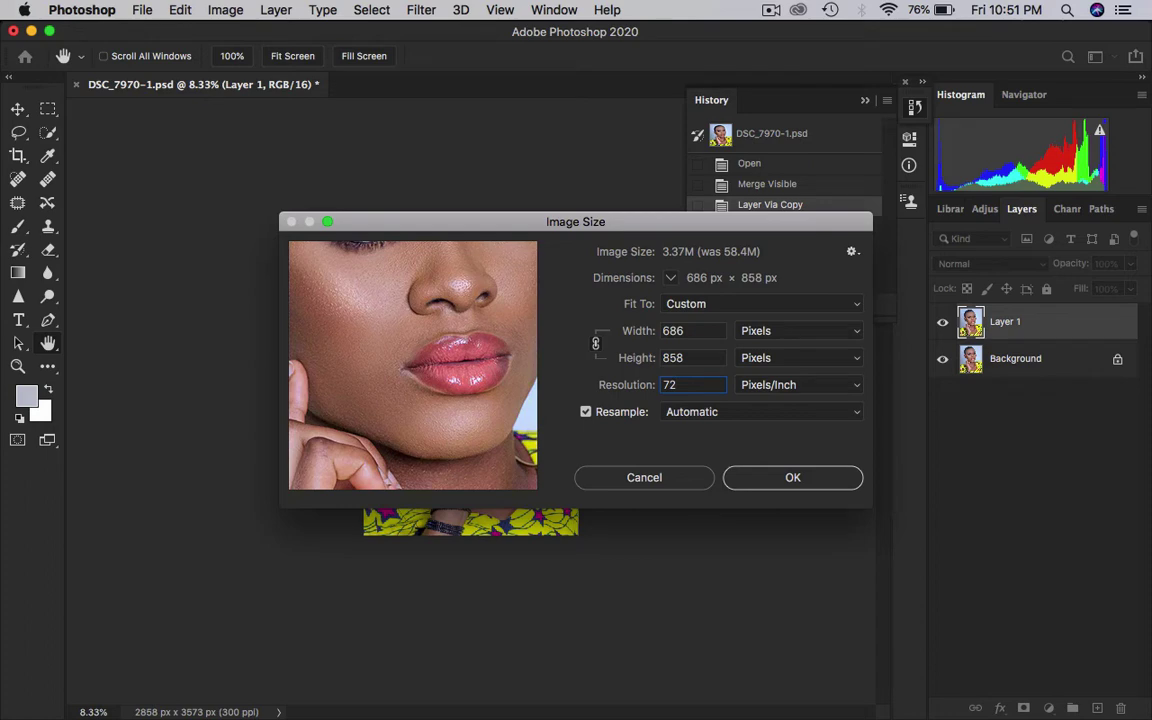
pyautogui.doubleClick(696, 358)
pyautogui.write('1350')
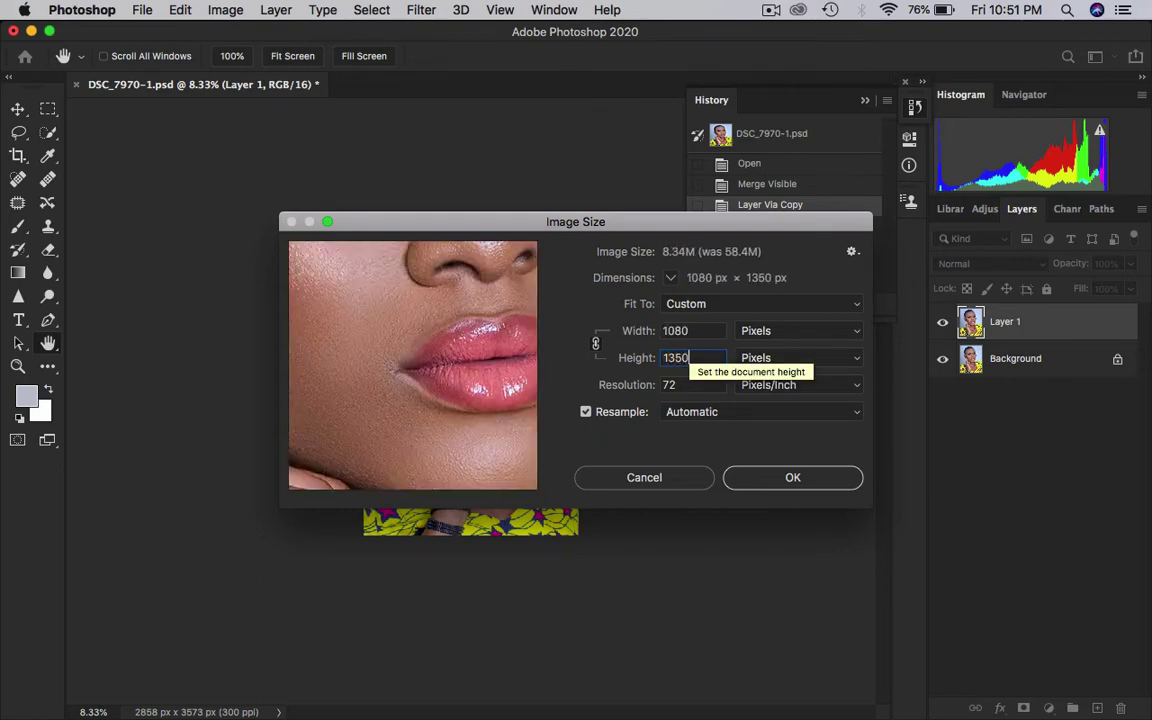
pyautogui.moveTo(443, 343); pyautogui.dragTo(411, 458)
pyautogui.moveTo(382, 231); pyautogui.dragTo(382, 368)
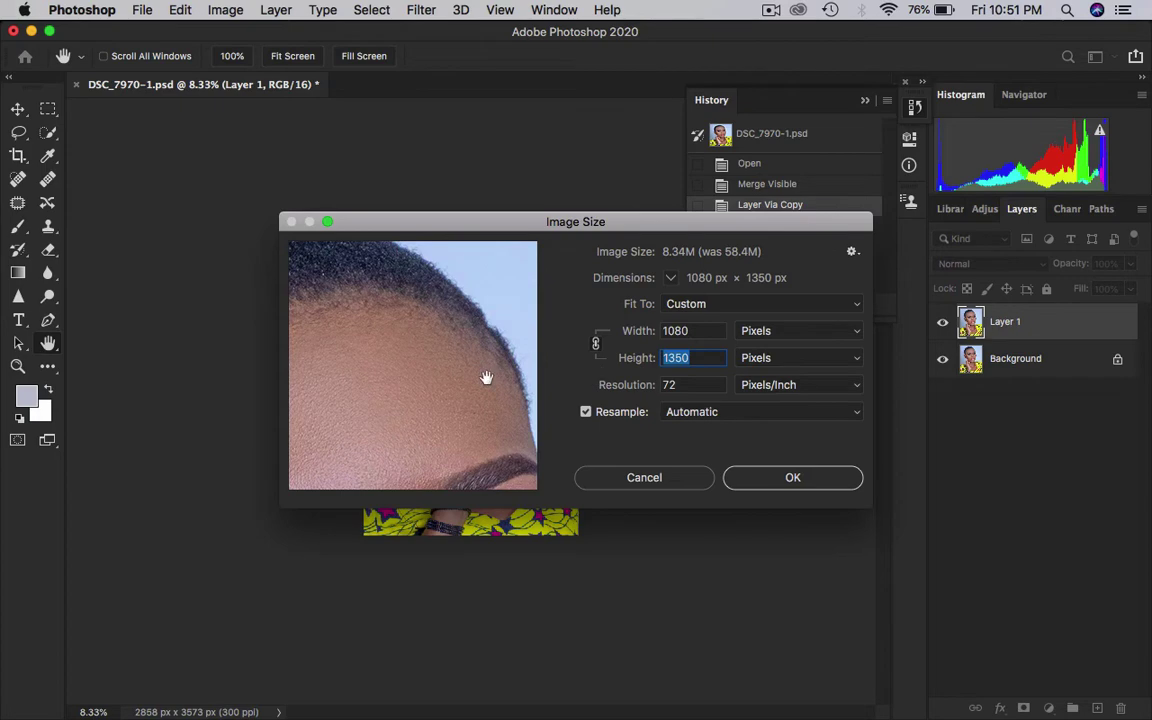
pyautogui.moveTo(506, 362); pyautogui.dragTo(460, 143)
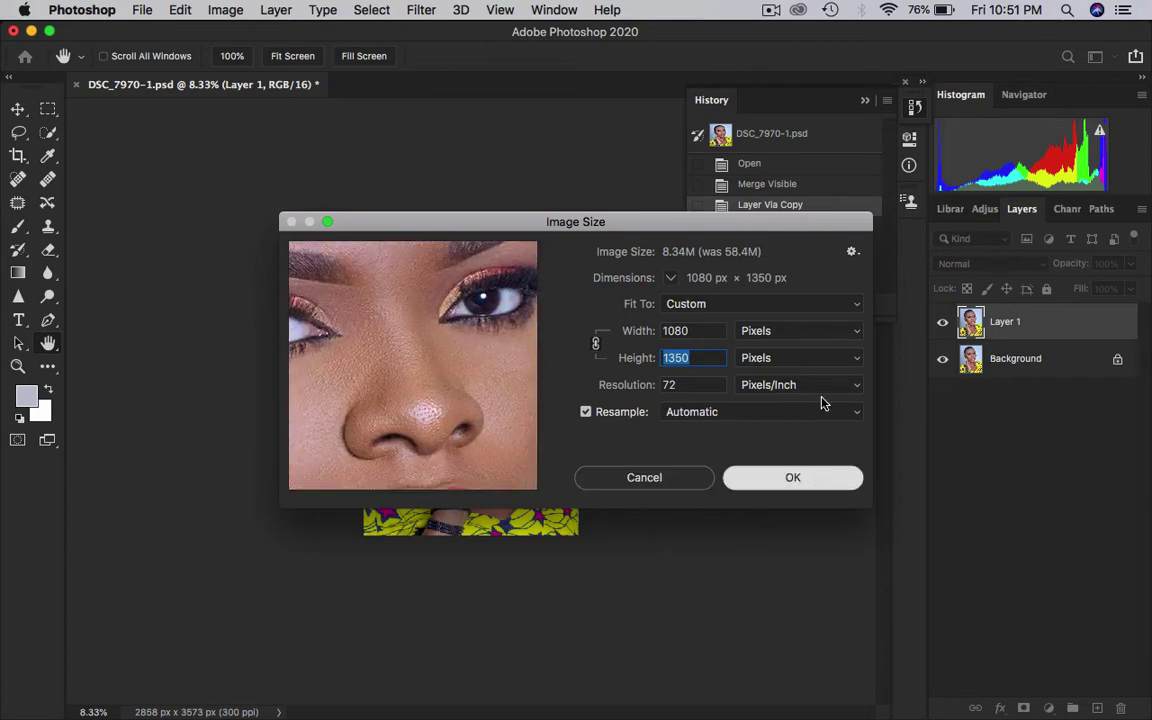
pyautogui.click(816, 474)
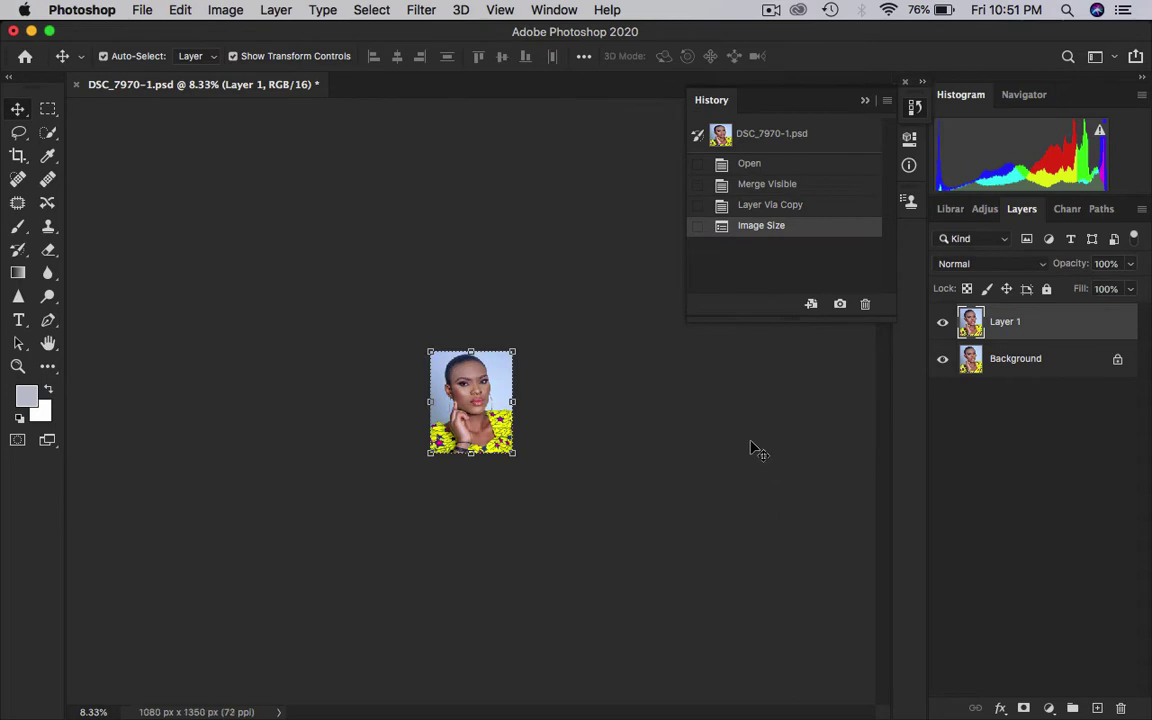
pyautogui.press('super+equal')
pyautogui.press('super+equal')
pyautogui.press('super+equal')
pyautogui.press('super+equal')
pyautogui.press('super+minus')
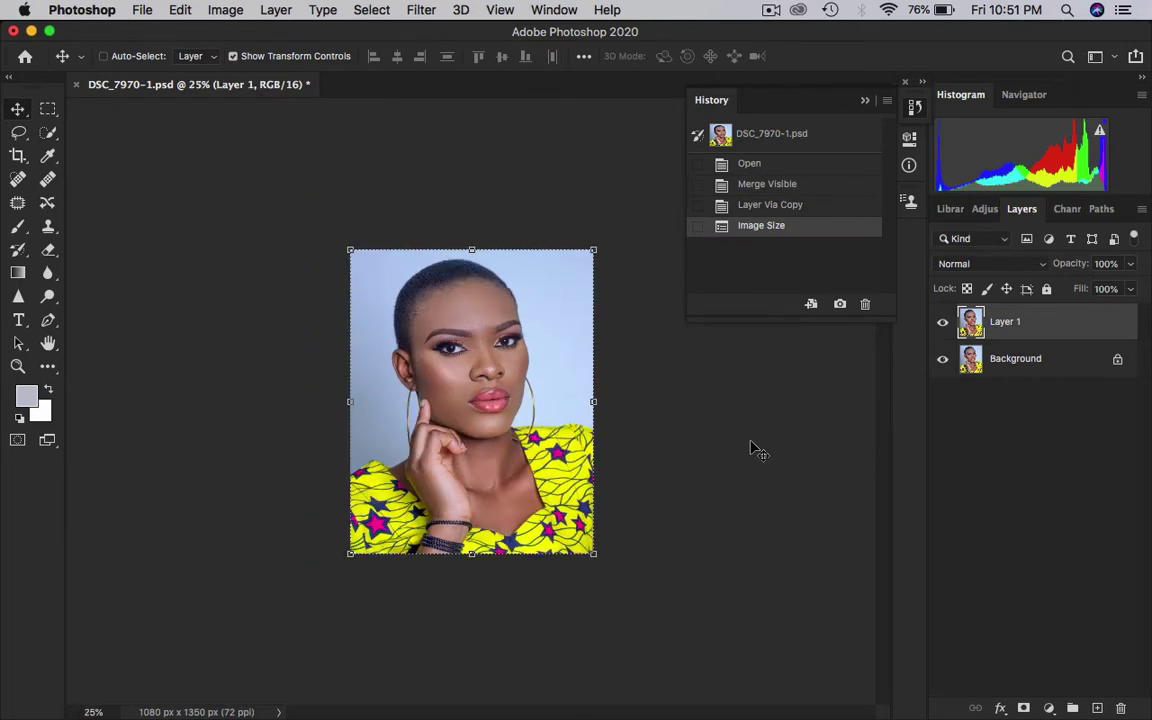
pyautogui.press('super+equal')
pyautogui.press('super+minus')
pyautogui.click(942, 322)
pyautogui.click(942, 322)
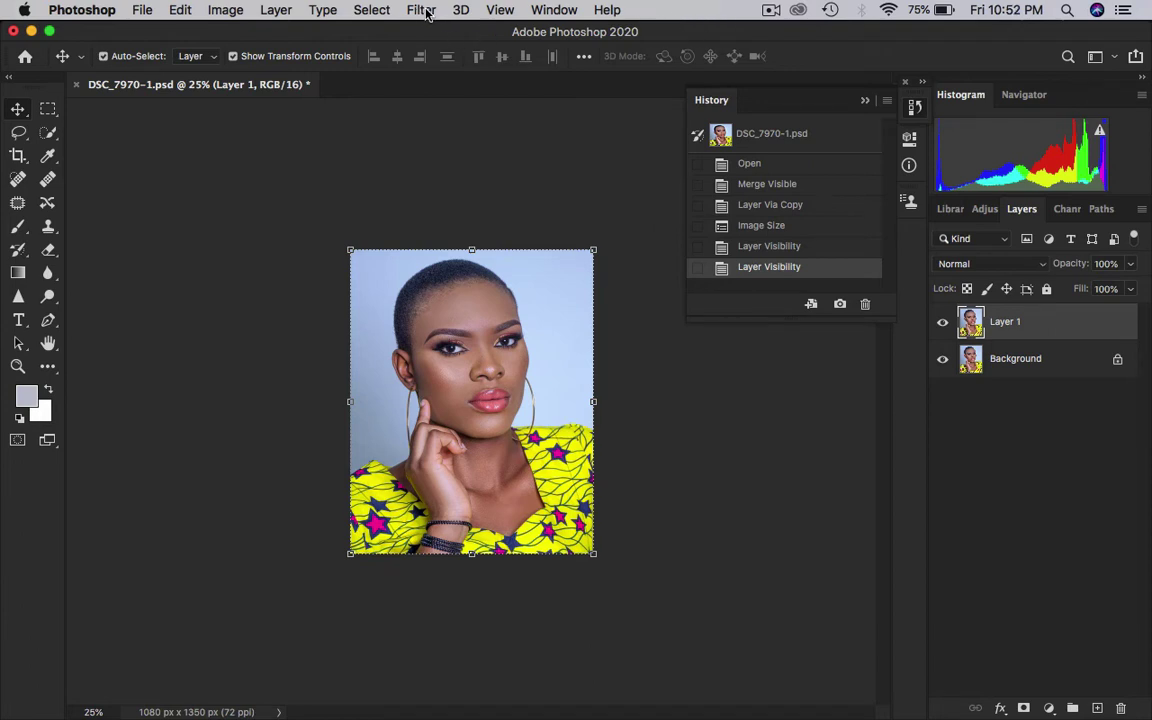
# Desaturate Layer 1 to grayscale with Image > Adjustments > Desaturate
pyautogui.click(226, 12)
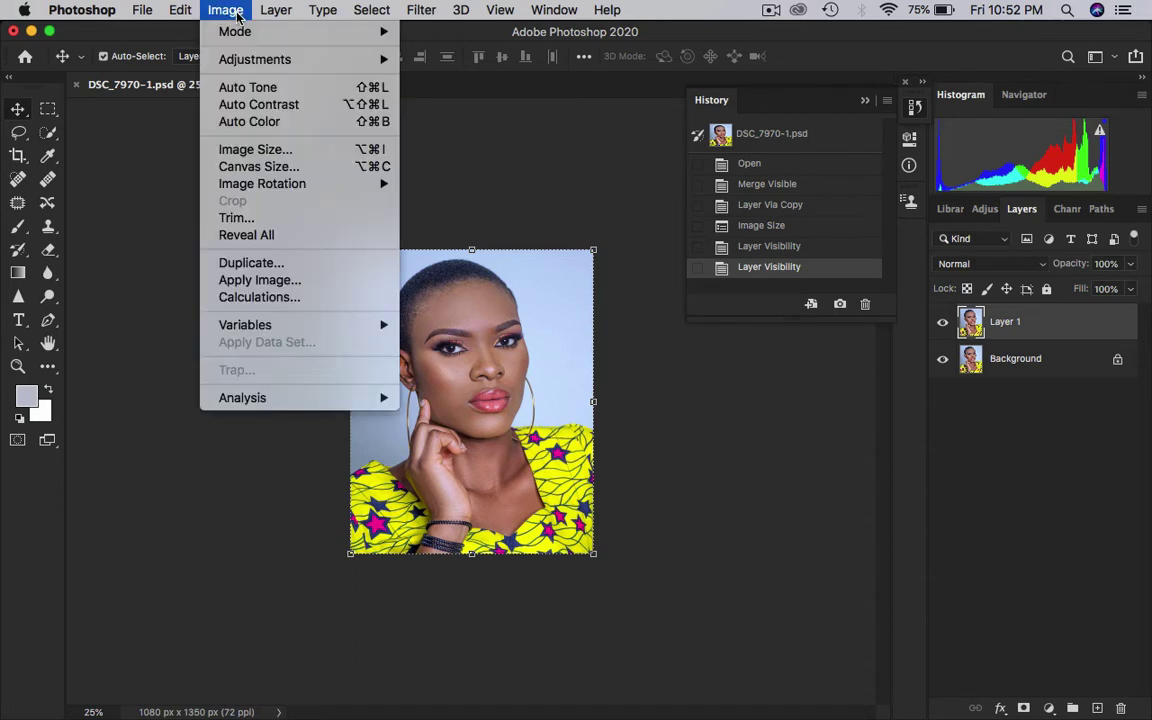
pyautogui.moveTo(300, 59)
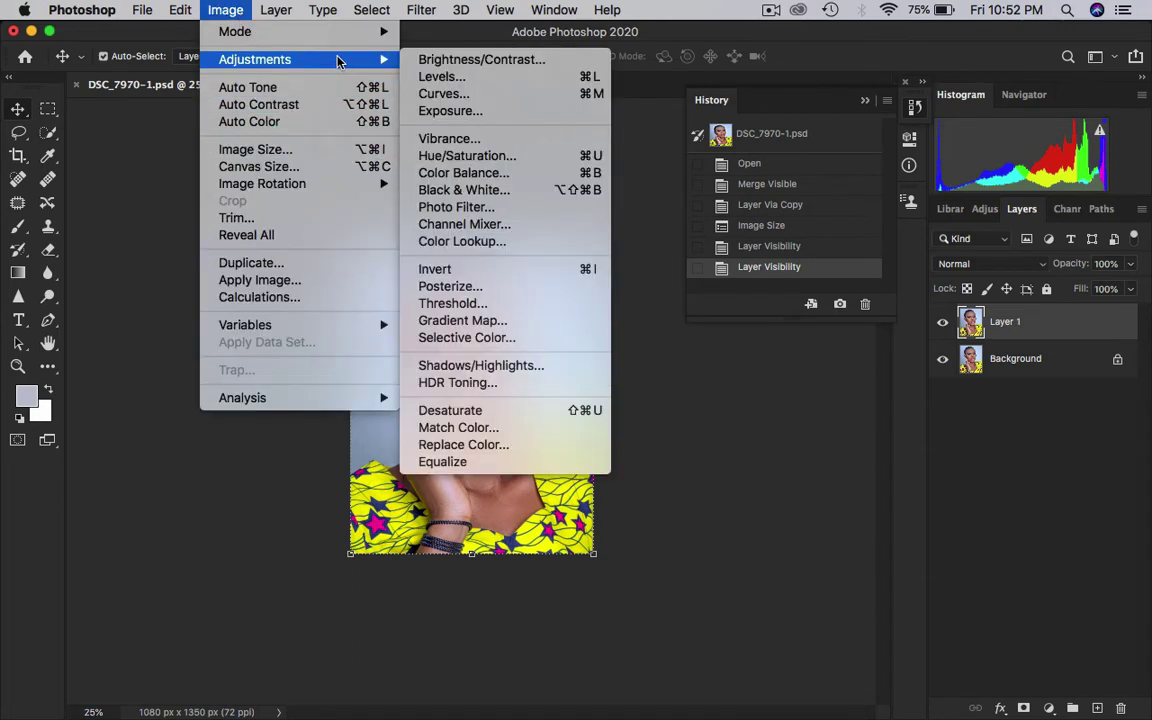
pyautogui.click(499, 414)
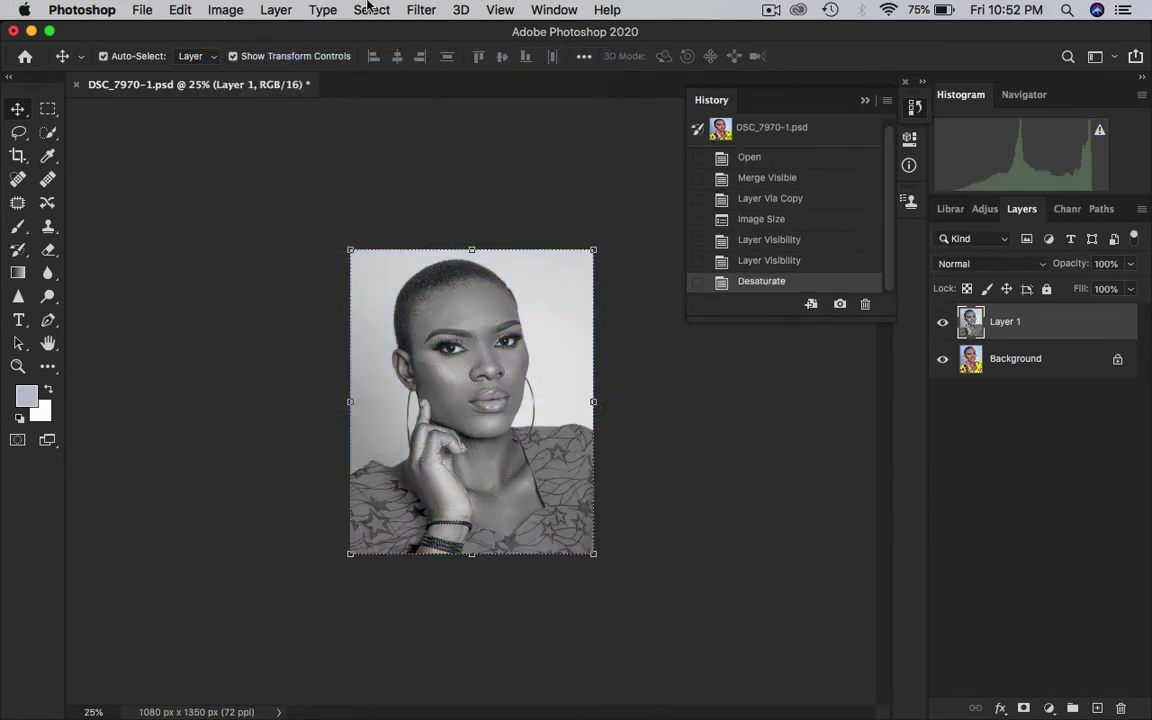
pyautogui.click(422, 11)
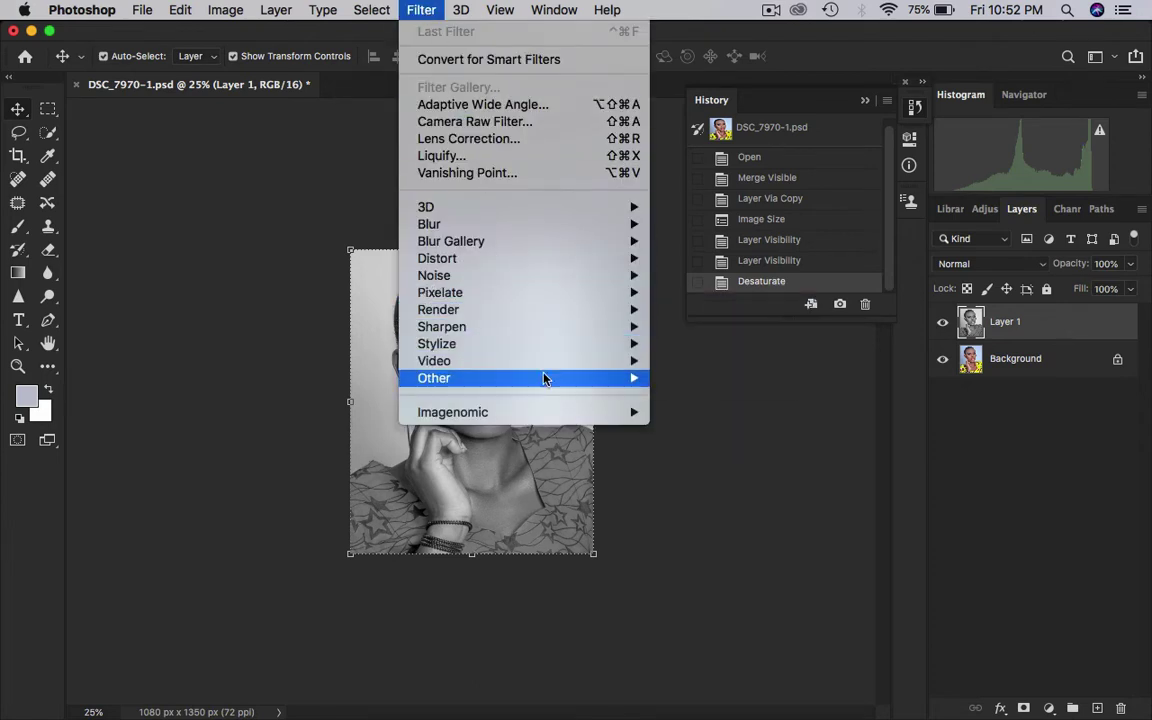
# Choose Filter > Other > High Pass and inspect its preview around the eye
pyautogui.moveTo(545, 380)
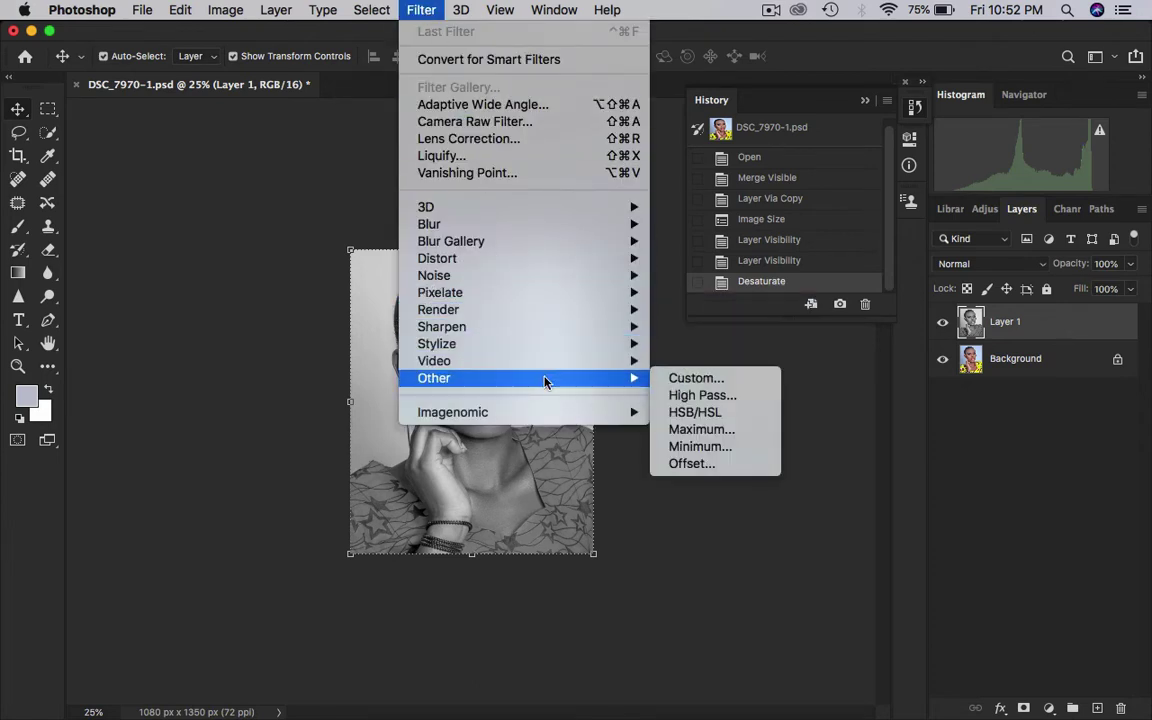
pyautogui.click(729, 397)
pyautogui.moveTo(500, 212); pyautogui.dragTo(587, 375)
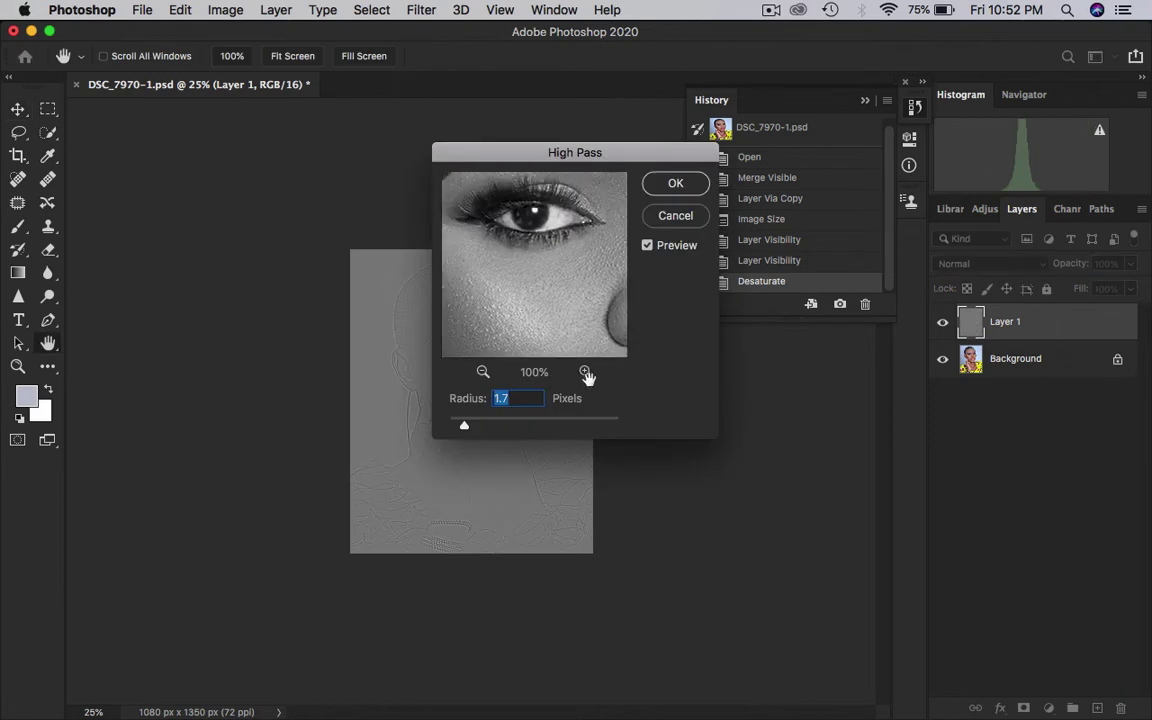
pyautogui.moveTo(527, 224); pyautogui.dragTo(596, 370)
pyautogui.scroll(-15, 516, 400)
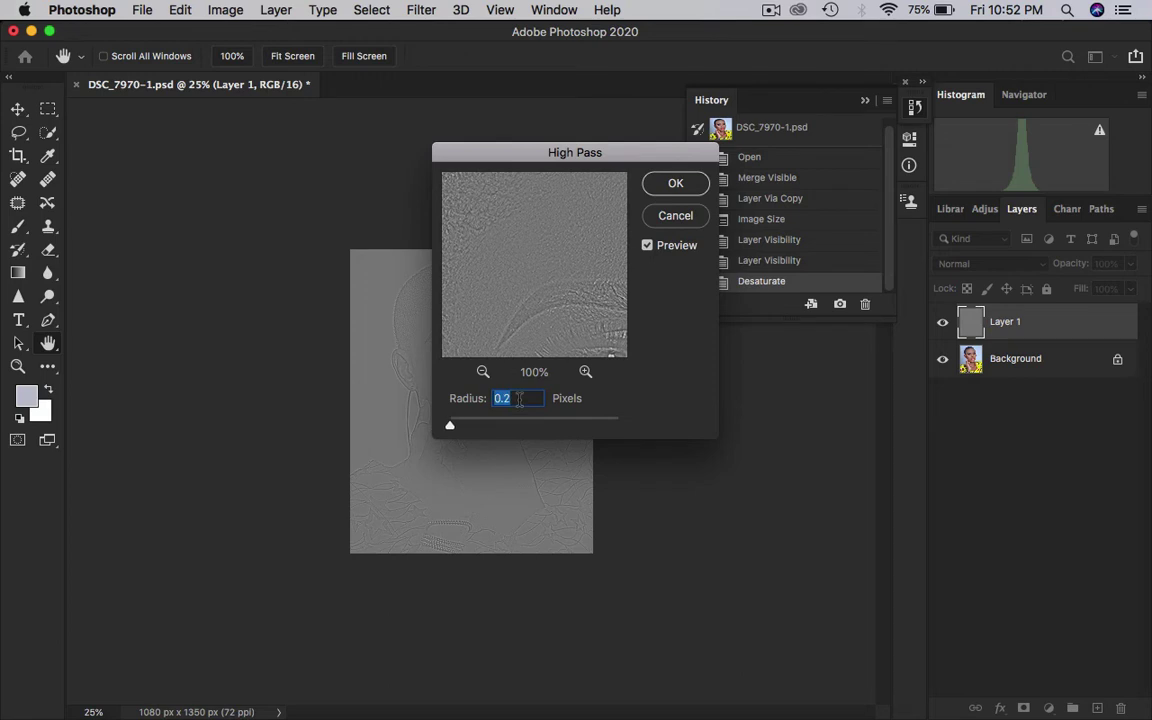
pyautogui.scroll(1, 519, 398)
pyautogui.moveTo(518, 265); pyautogui.dragTo(405, 212)
pyautogui.moveTo(556, 329); pyautogui.dragTo(538, 170)
pyautogui.moveTo(545, 272); pyautogui.dragTo(555, 337)
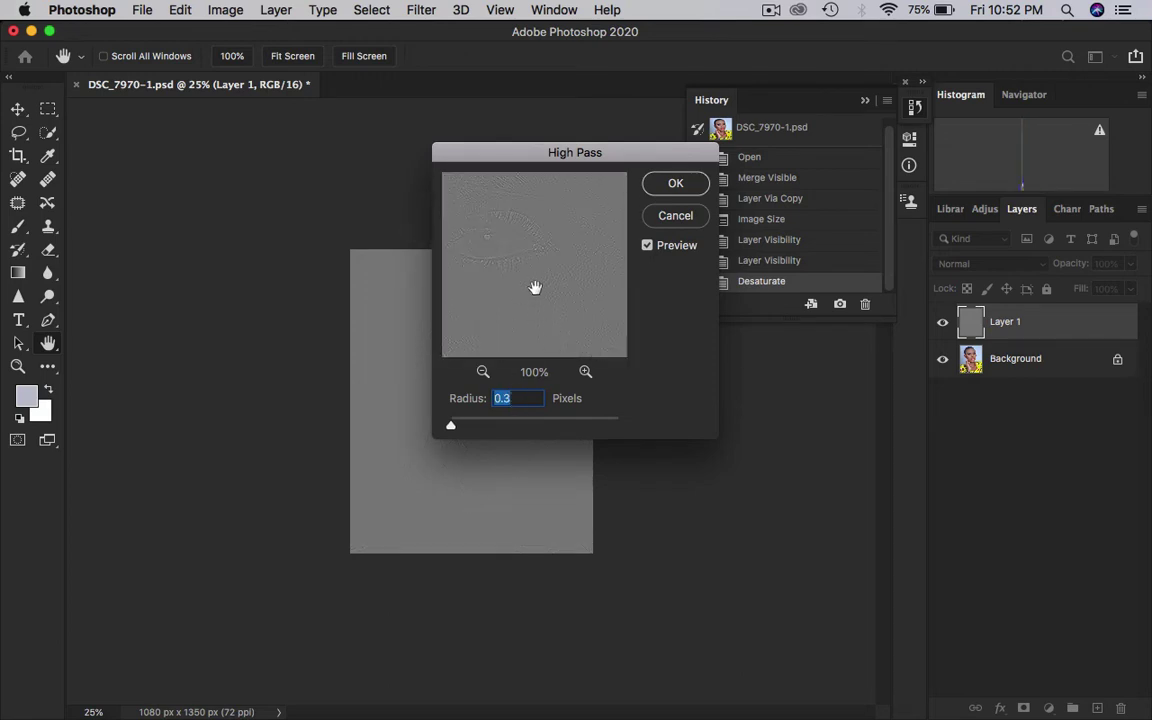
pyautogui.scroll(2, 520, 398)
pyautogui.scroll(3, 524, 398)
# Zoom the preview out to 33% and apply High Pass at a 1.0-pixel radius
pyautogui.moveTo(553, 298); pyautogui.dragTo(558, 331)
pyautogui.scroll(1, 533, 399)
pyautogui.moveTo(556, 298); pyautogui.dragTo(558, 244)
pyautogui.click(483, 372)
pyautogui.click(483, 372)
pyautogui.moveTo(538, 149); pyautogui.dragTo(679, 161)
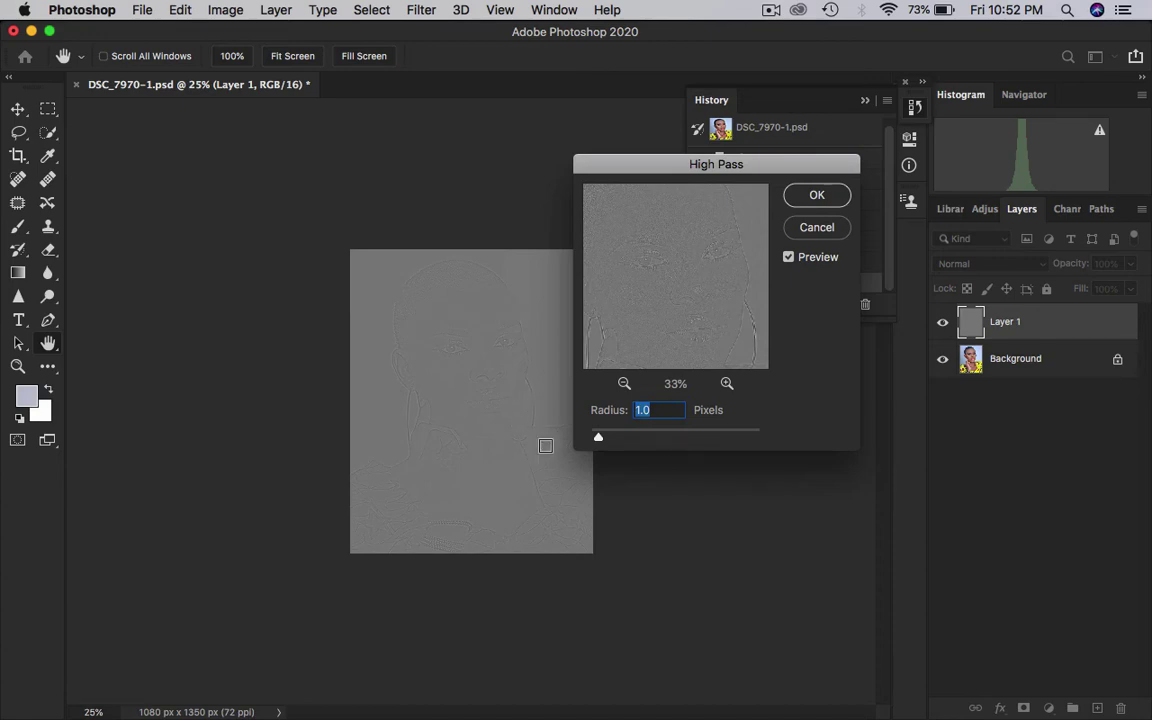
pyautogui.click(817, 196)
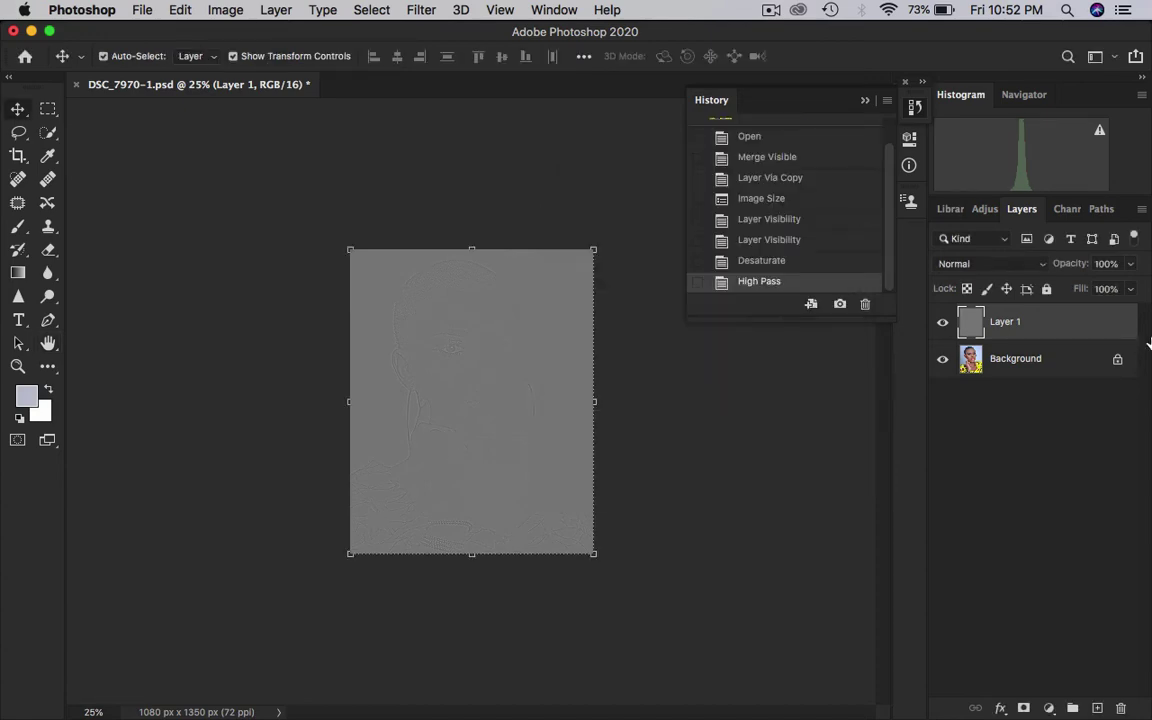
# Set Layer 1 to Soft Light blend mode at about 25% opacity
pyautogui.click(1010, 269)
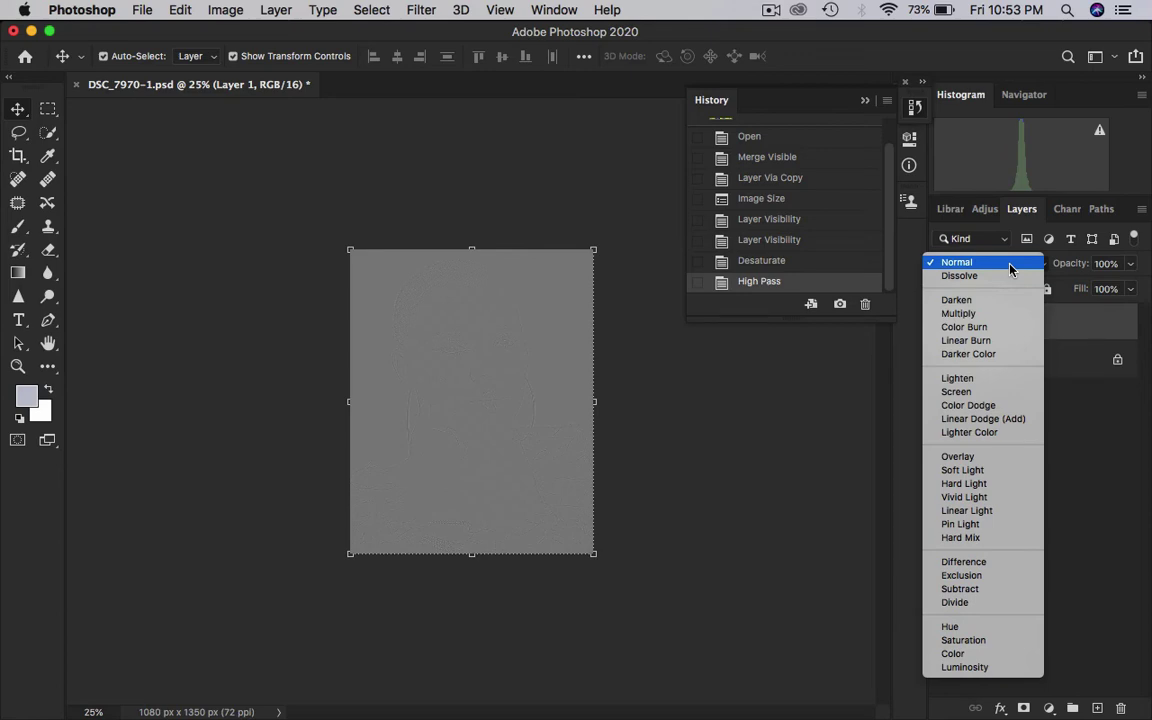
pyautogui.click(960, 470)
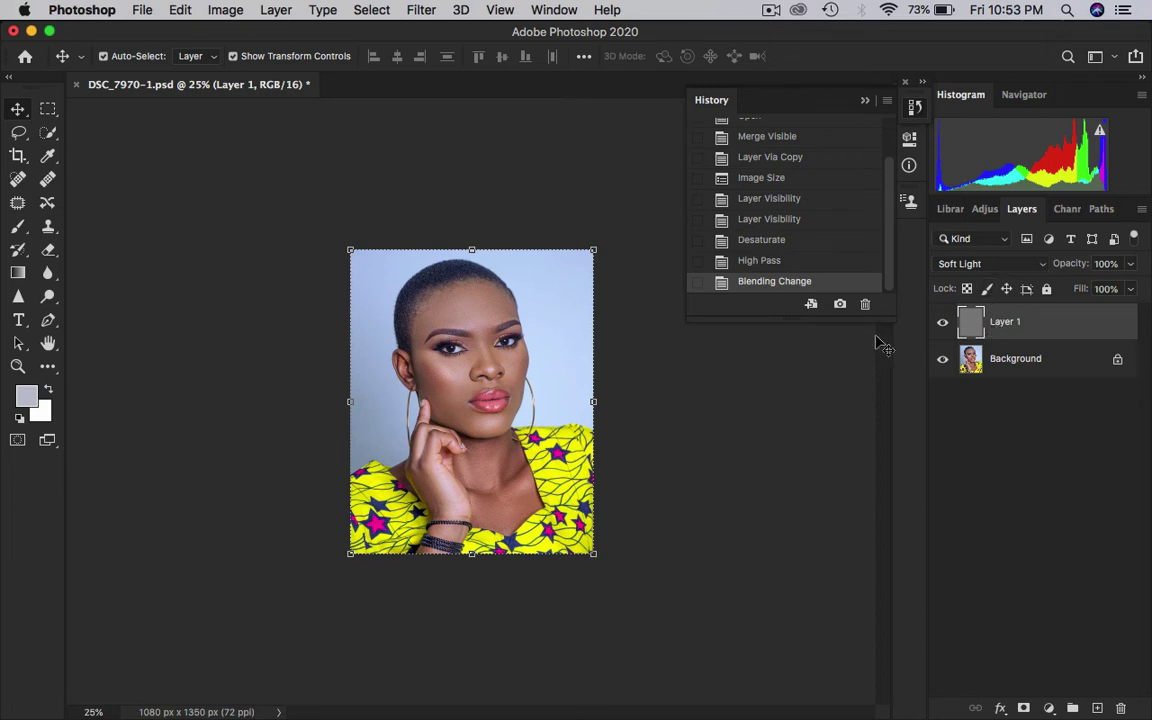
pyautogui.click(1131, 264)
pyautogui.moveTo(1134, 288); pyautogui.dragTo(1071, 291)
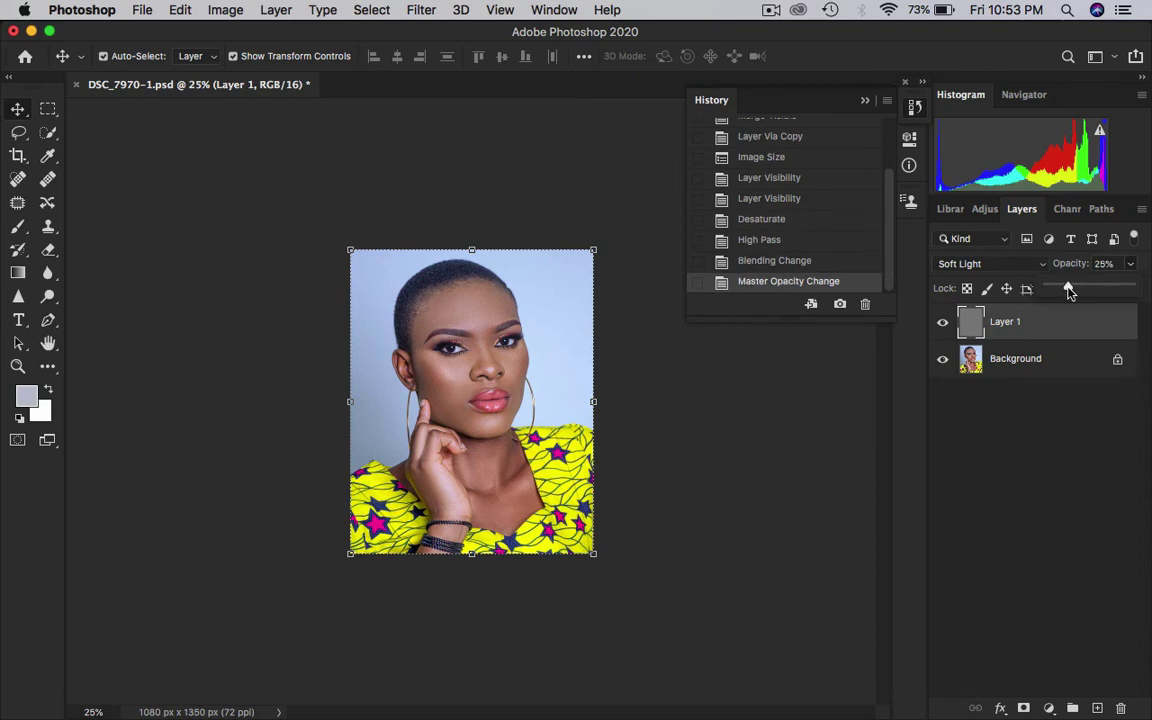
# Toggle Layer 1 off and on to compare the sharpening, then zoom out to 25%
pyautogui.click(942, 322)
pyautogui.click(942, 322)
pyautogui.press('super+plus')
pyautogui.press('super+plus')
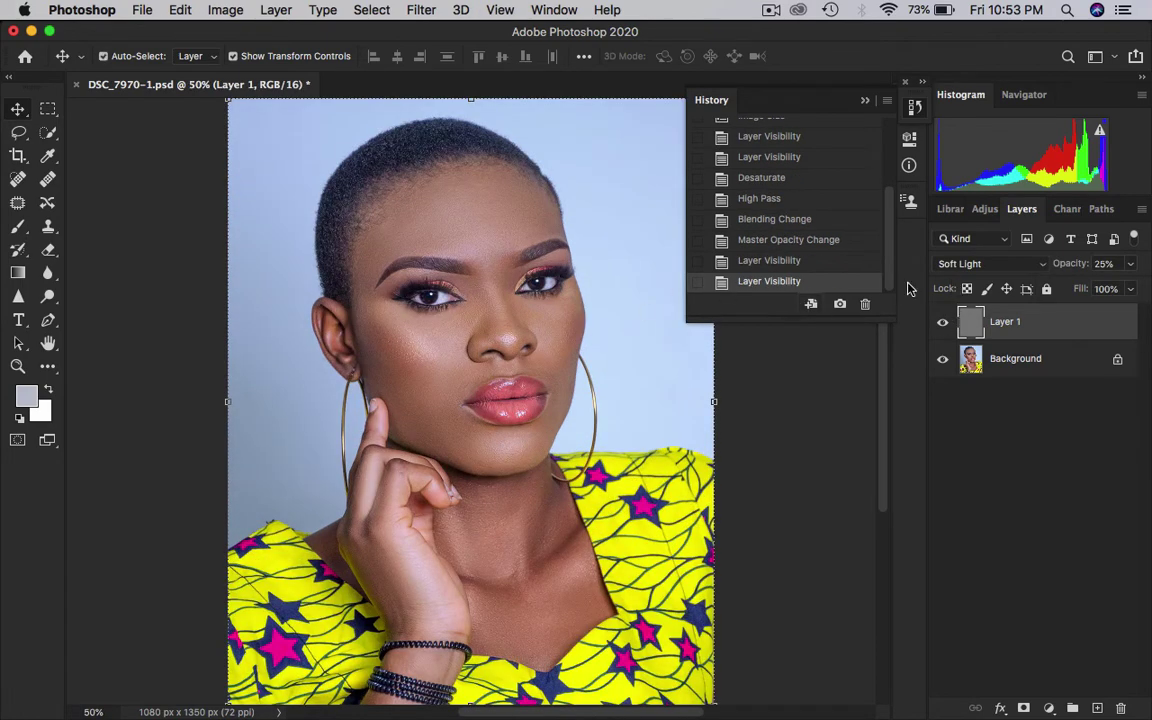
pyautogui.click(938, 323)
pyautogui.click(939, 323)
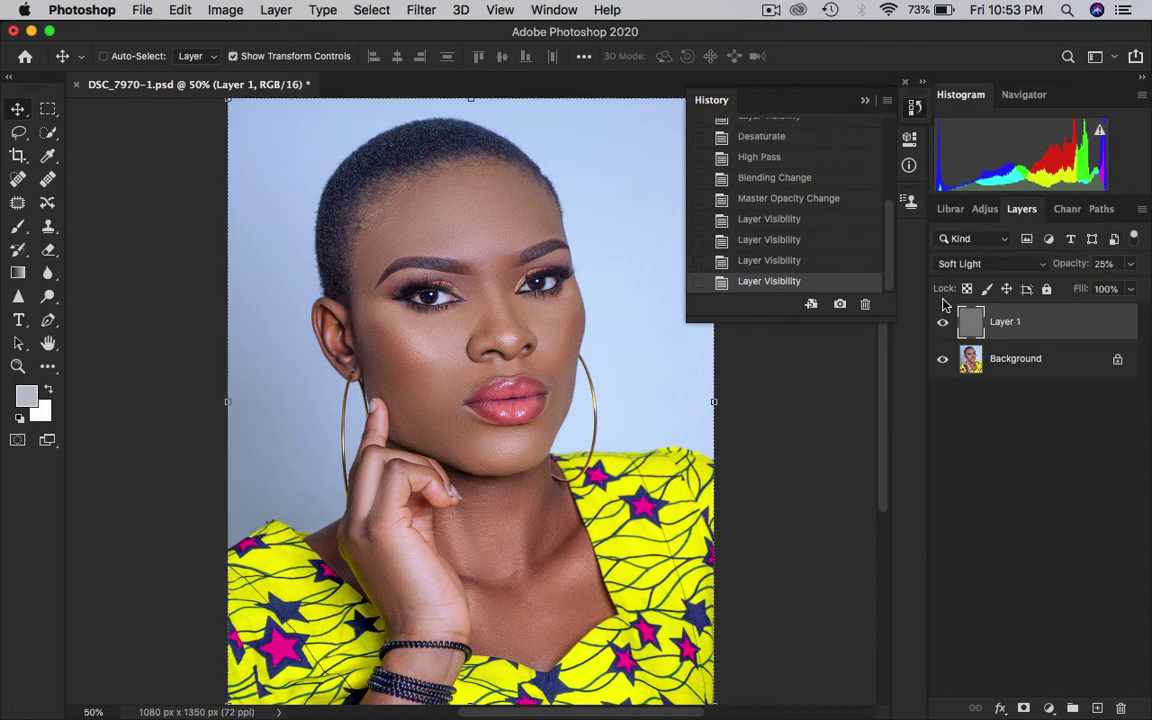
pyautogui.press('super+minus')
pyautogui.press('super+minus')
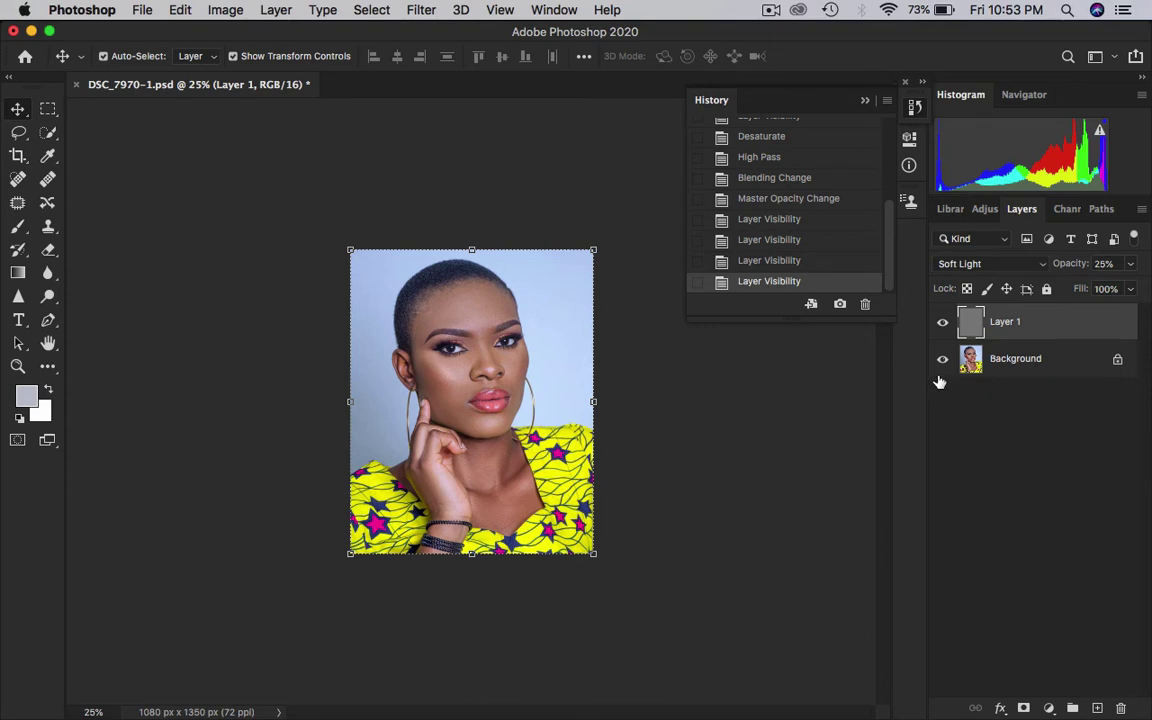
# Open Save for Web (Legacy) with JPEG quality 80, preview at 25%, and proceed to save
pyautogui.click(144, 10)
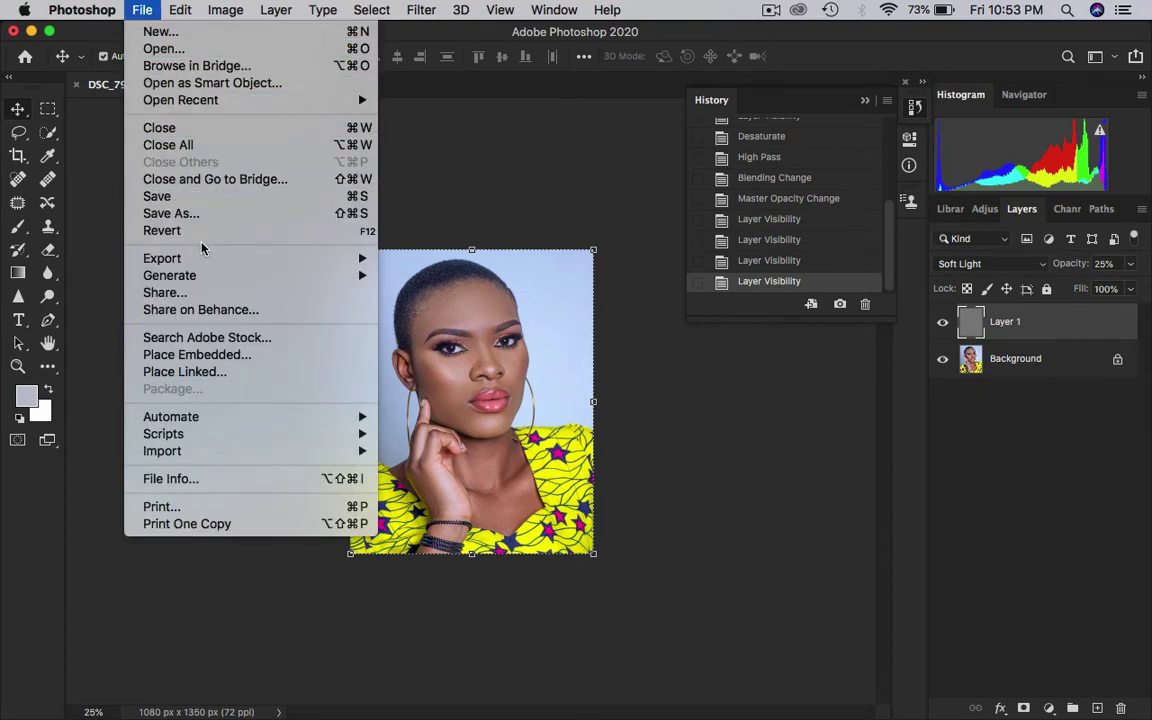
pyautogui.moveTo(207, 259)
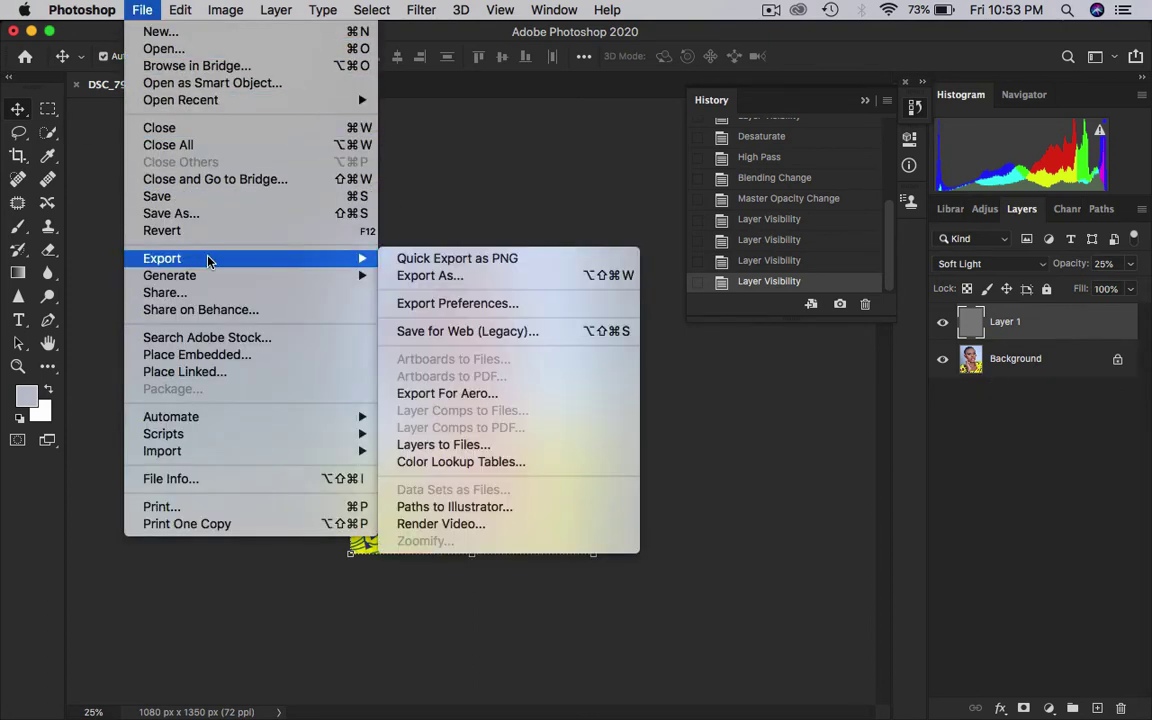
pyautogui.click(495, 331)
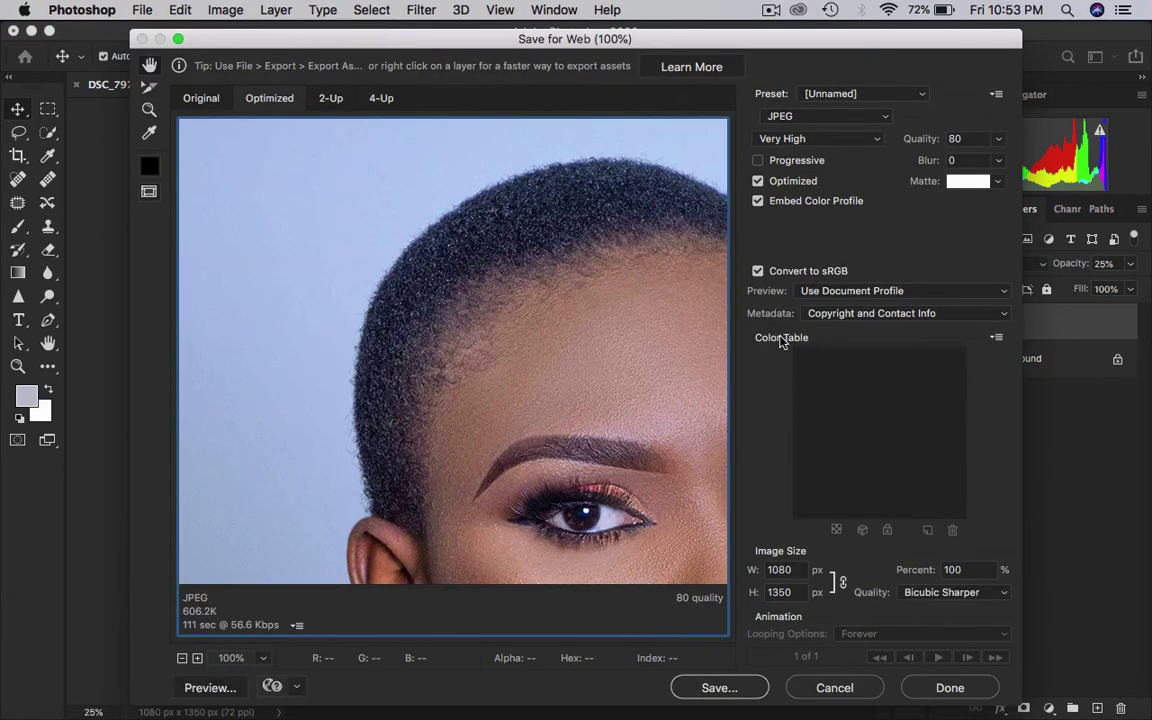
pyautogui.scroll(-5, 271, 482)
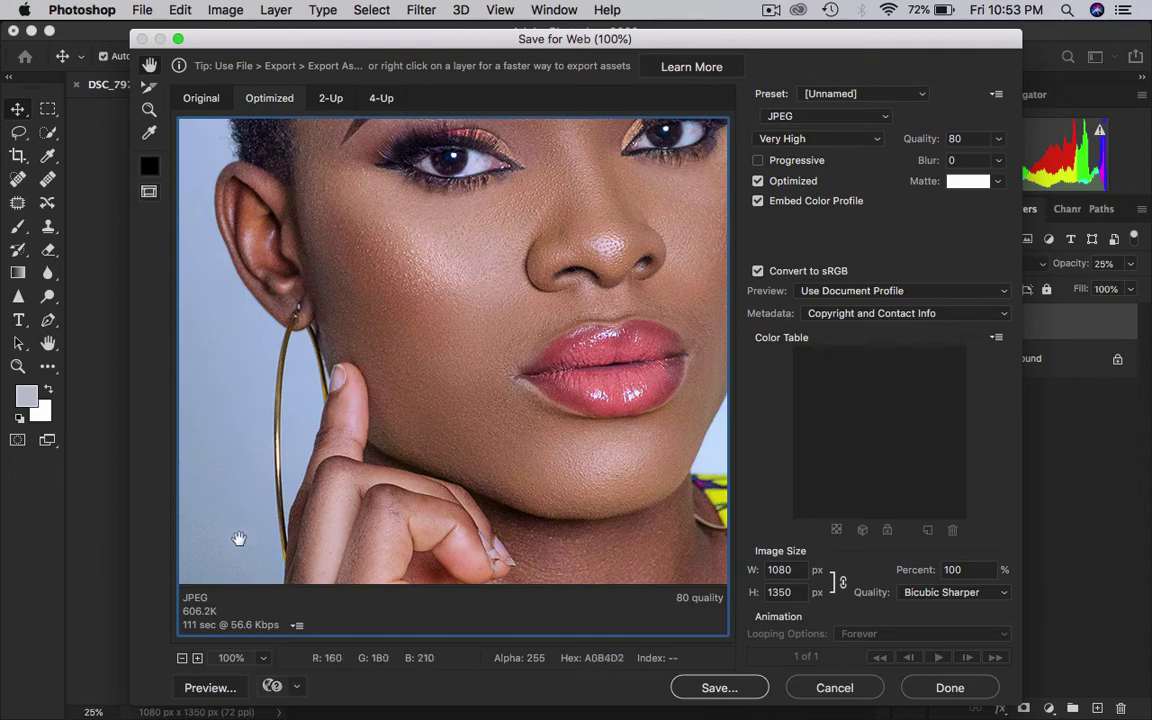
pyautogui.click(183, 659)
pyautogui.click(183, 659)
pyautogui.click(183, 659)
pyautogui.click(183, 659)
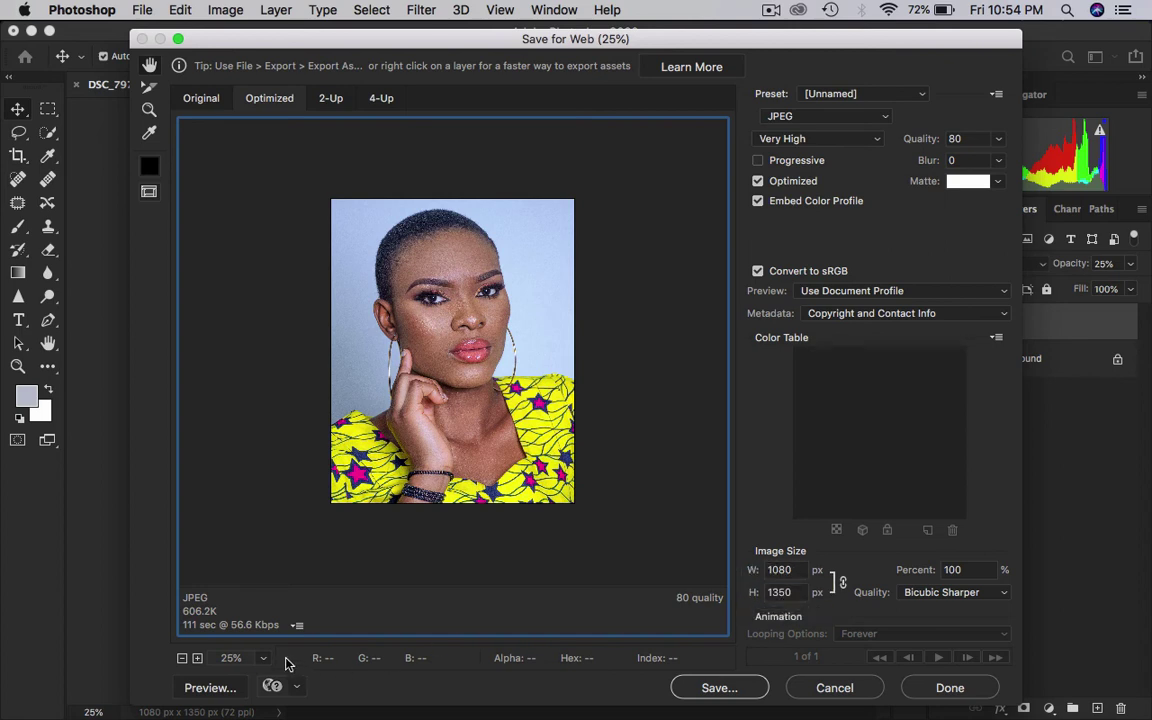
pyautogui.click(736, 690)
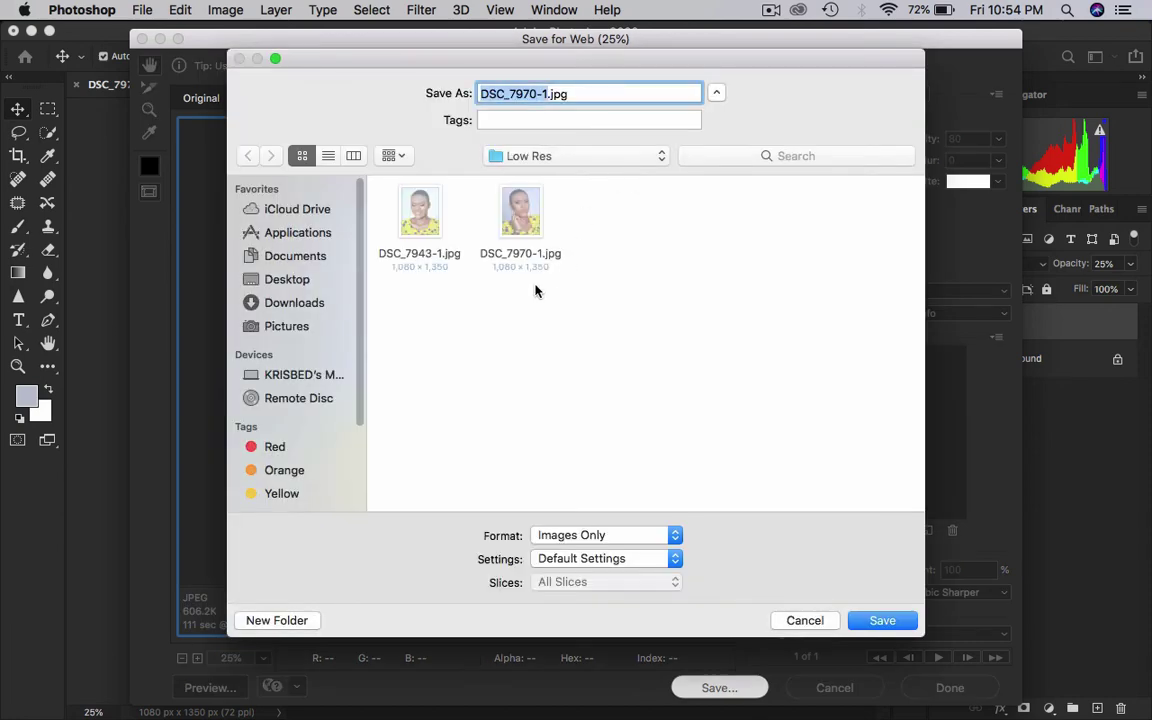
# Save the exported JPEG to the Desktop with the name Headshot
pyautogui.click(673, 228)
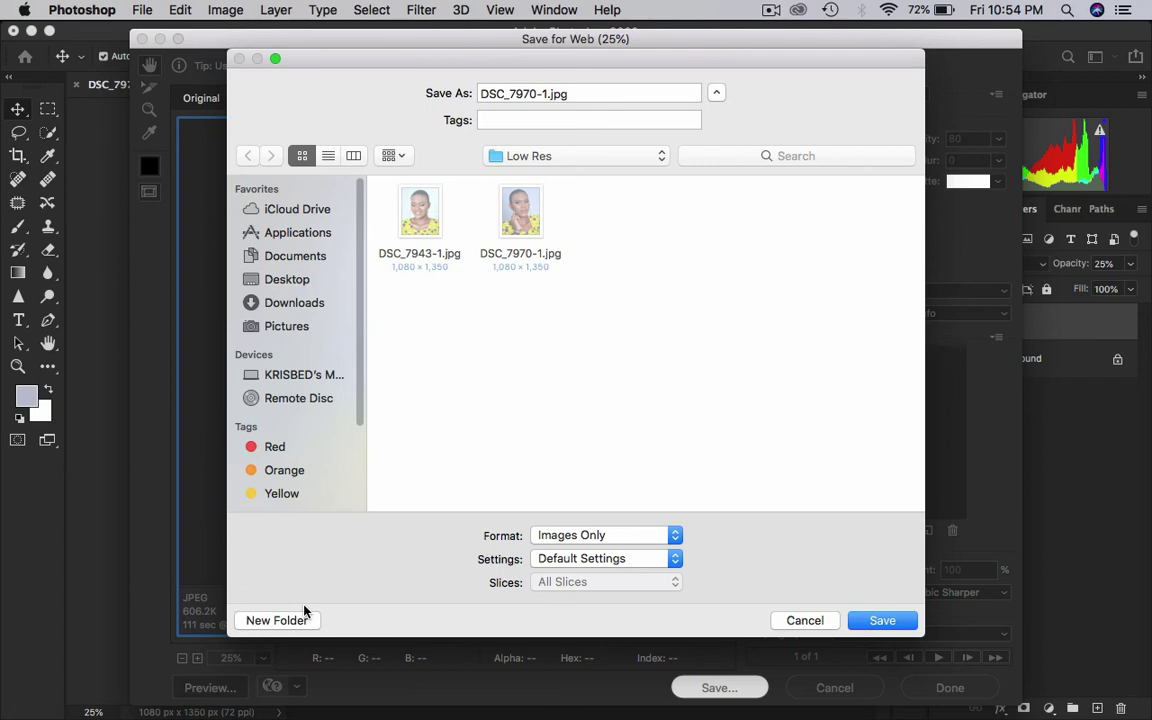
pyautogui.click(290, 280)
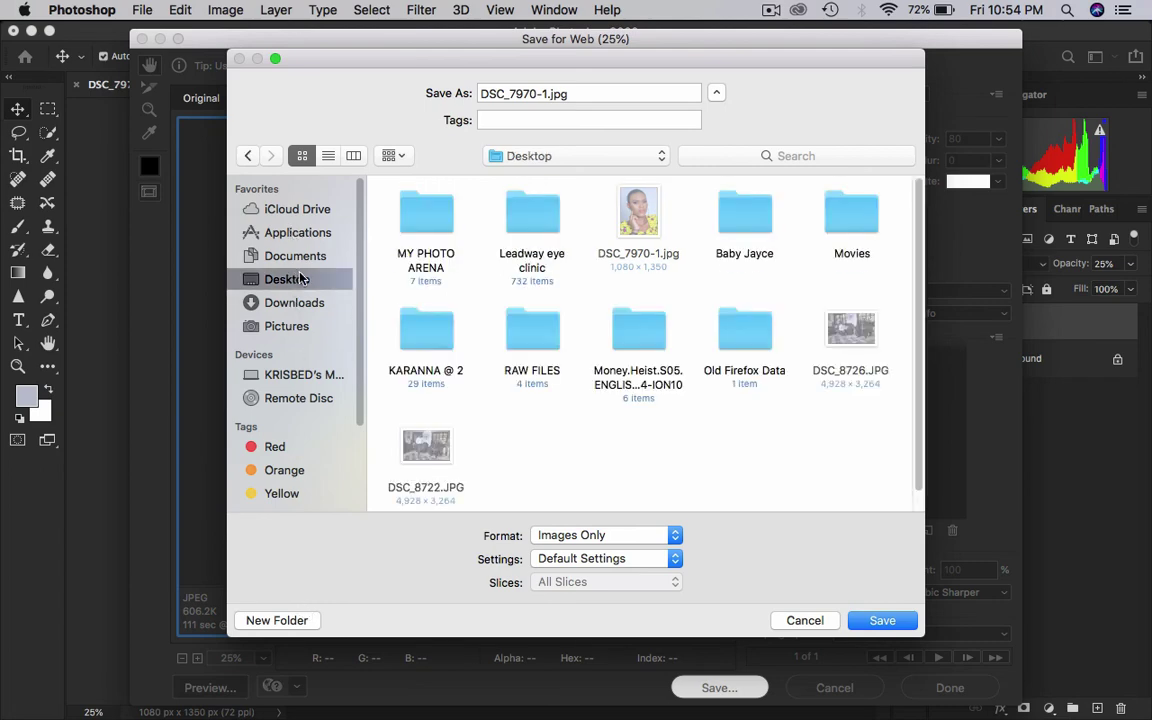
pyautogui.press('Tab')
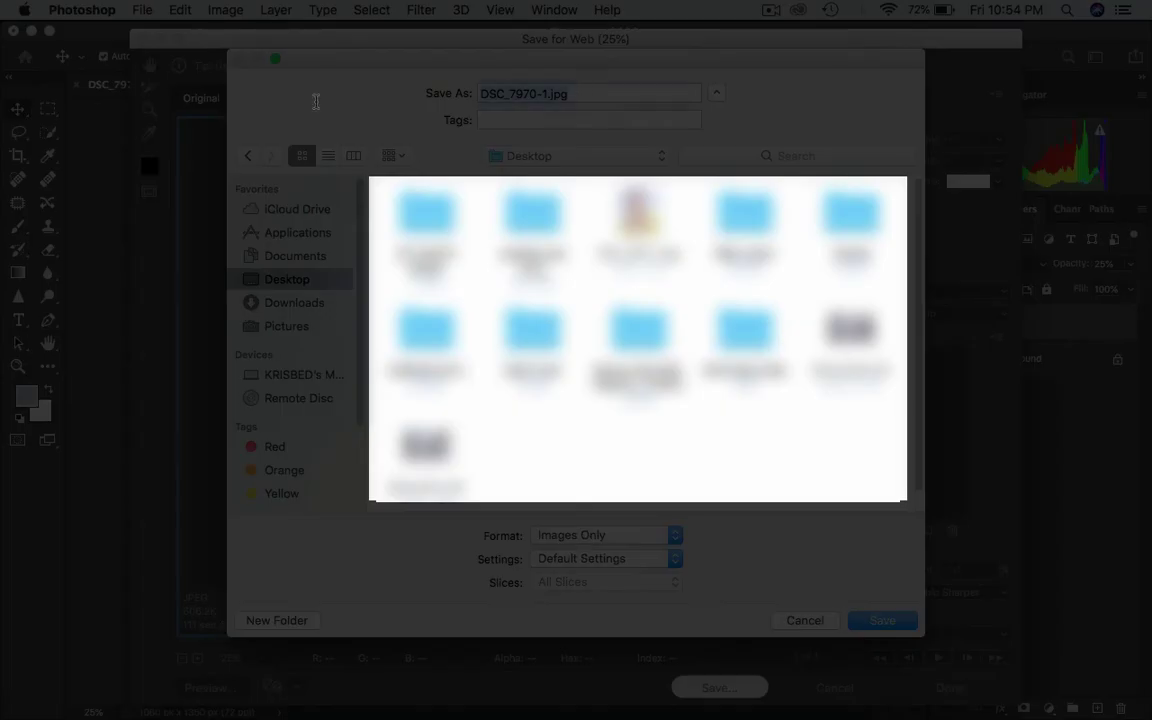
pyautogui.write('Headshot')
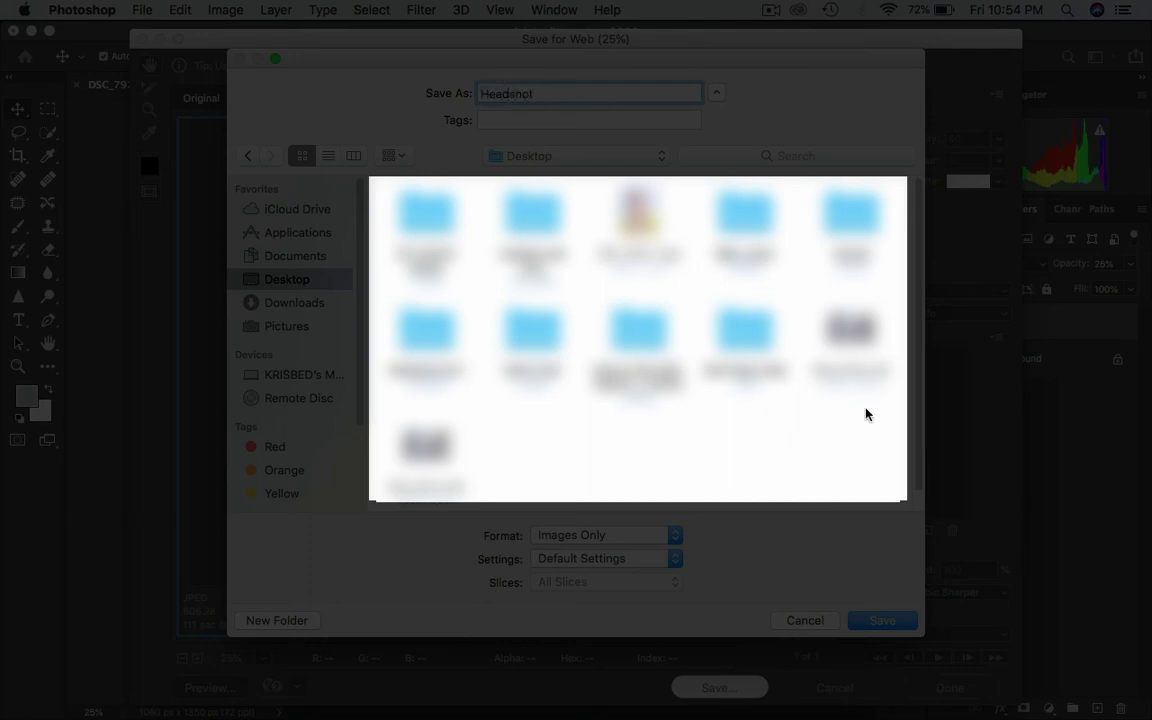
pyautogui.click(893, 622)
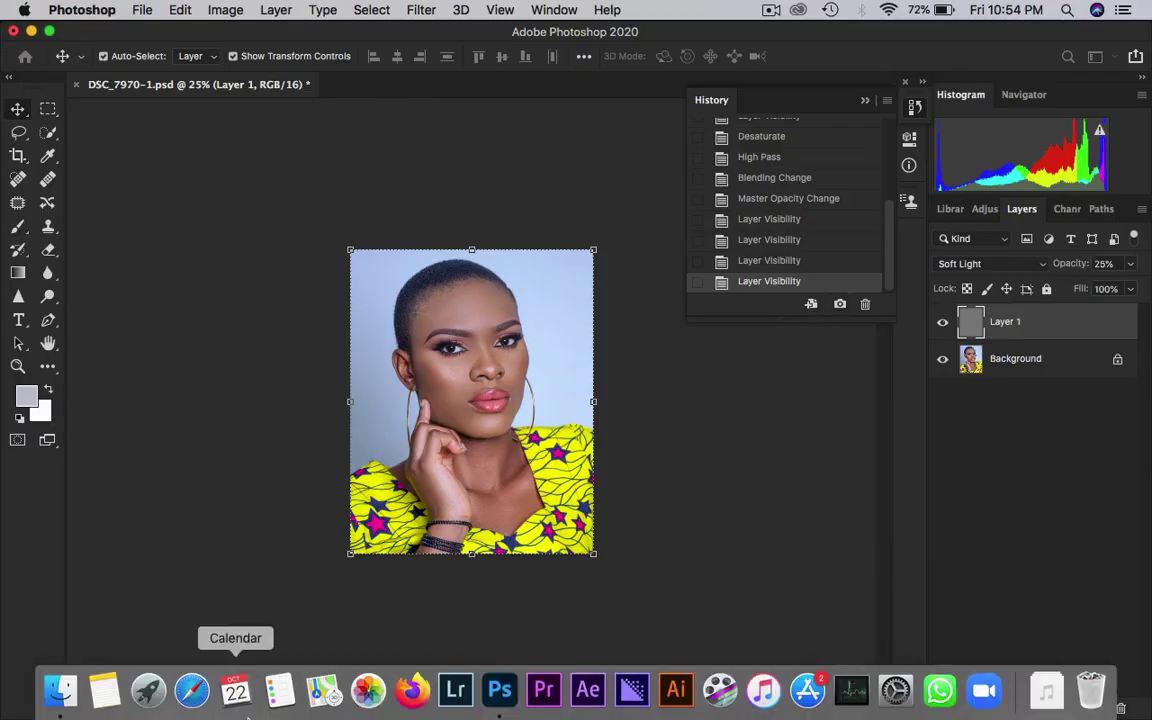
# Open Finder's Desktop folder and Quick Look the Headshot image at full size
pyautogui.click(60, 697)
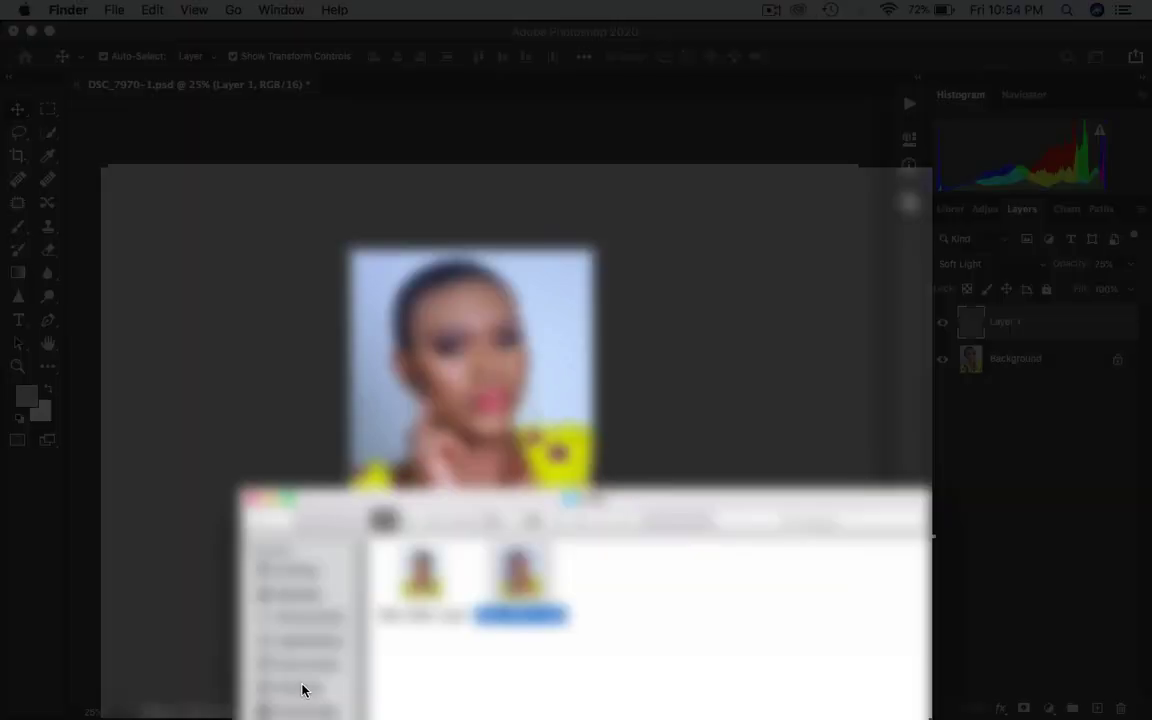
pyautogui.click(303, 688)
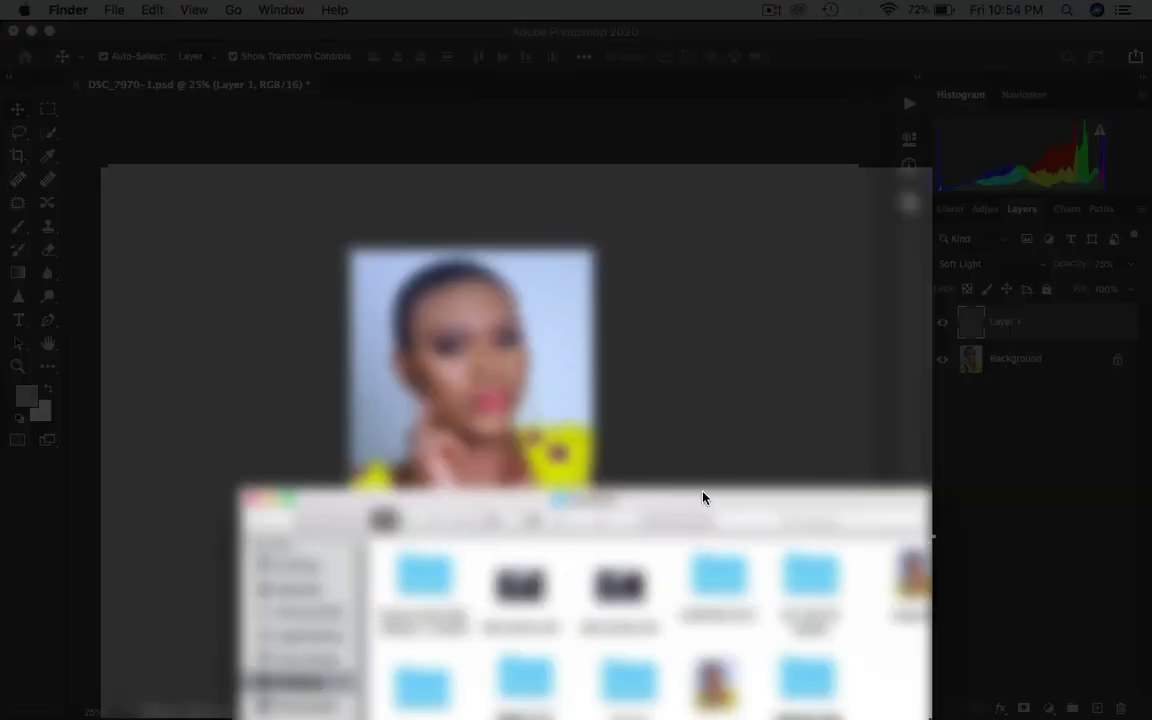
pyautogui.moveTo(646, 519); pyautogui.dragTo(641, 228)
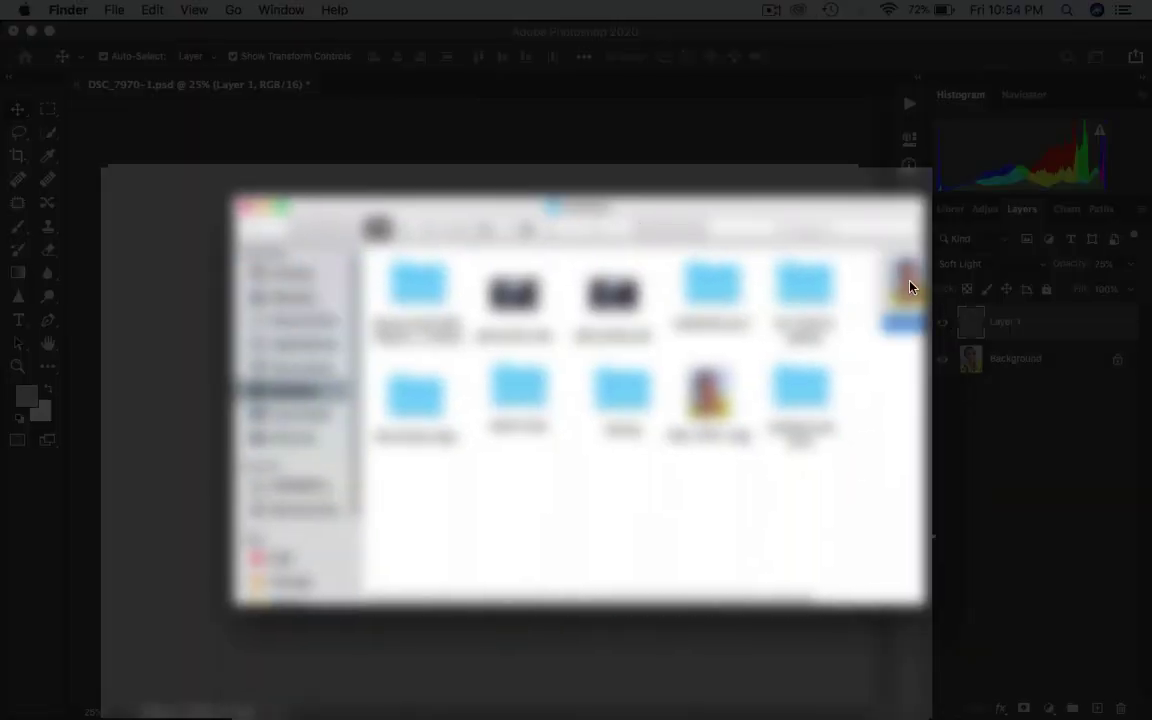
pyautogui.click(882, 291)
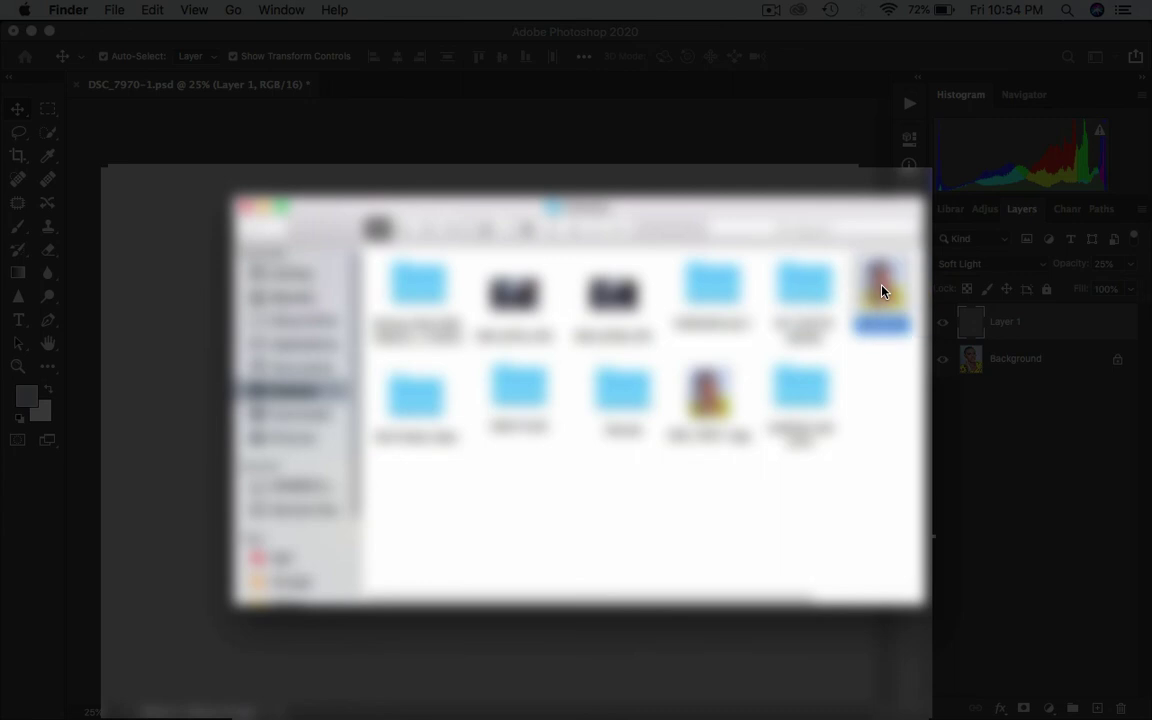
pyautogui.press('space')
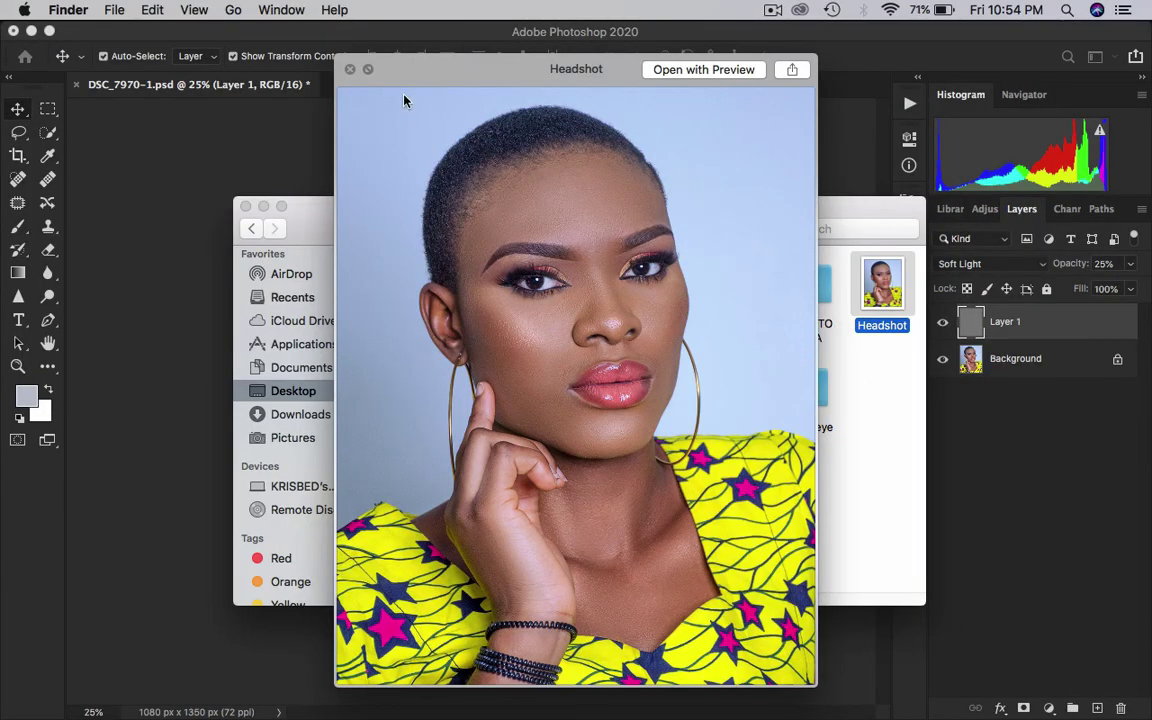
pyautogui.click(350, 70)
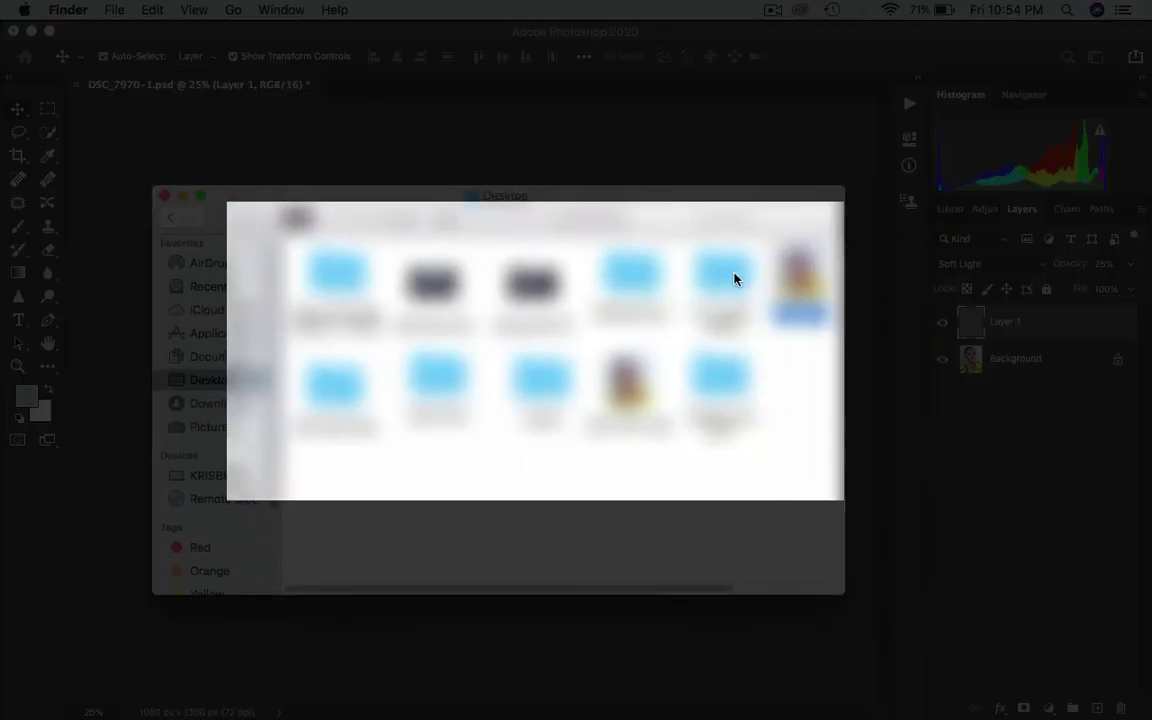
pyautogui.press('space')
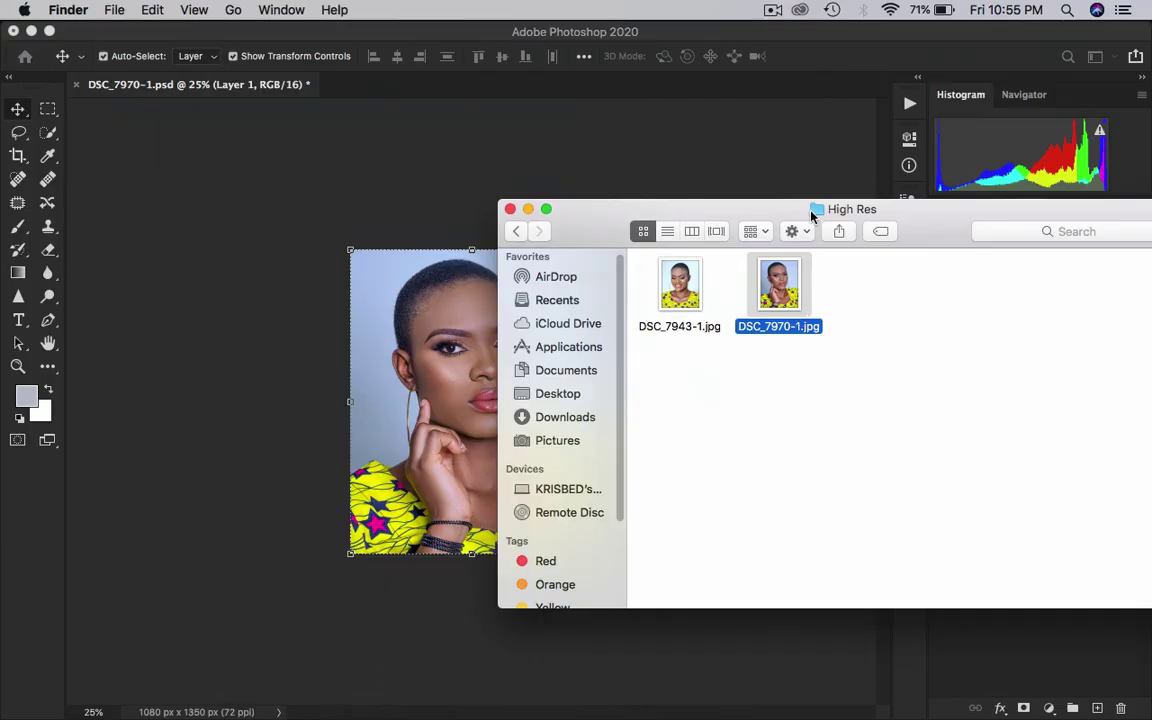
# Reposition the Finder window lower and to the left on screen
pyautogui.moveTo(812, 216); pyautogui.dragTo(374, 548)
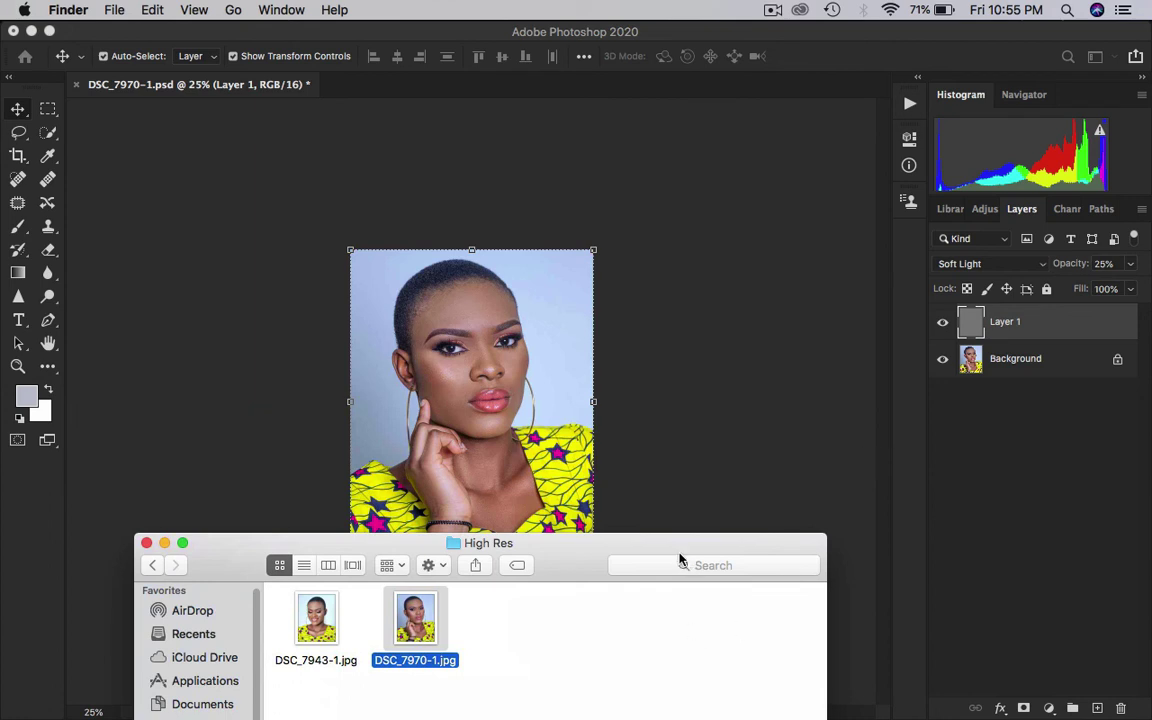
pyautogui.moveTo(556, 565); pyautogui.dragTo(623, 596)
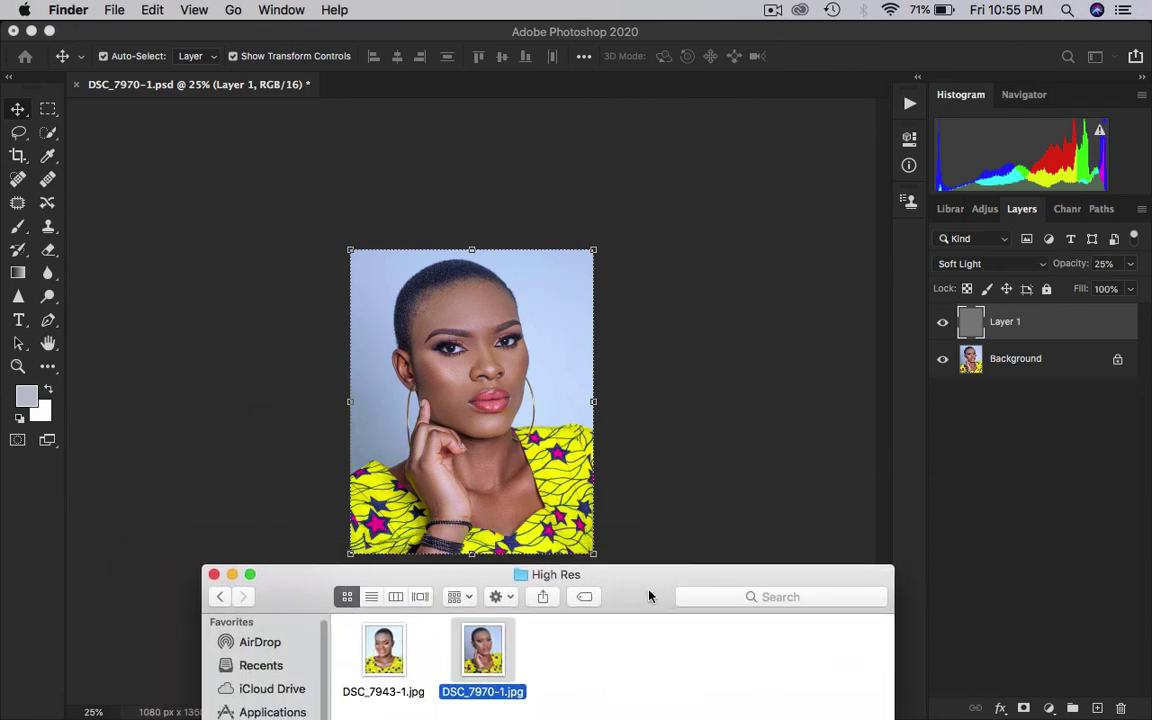
pyautogui.moveTo(673, 604)
pyautogui.mouseDown()
pyautogui.moveTo(660, 508)
pyautogui.moveTo(662, 590)
pyautogui.mouseUp()
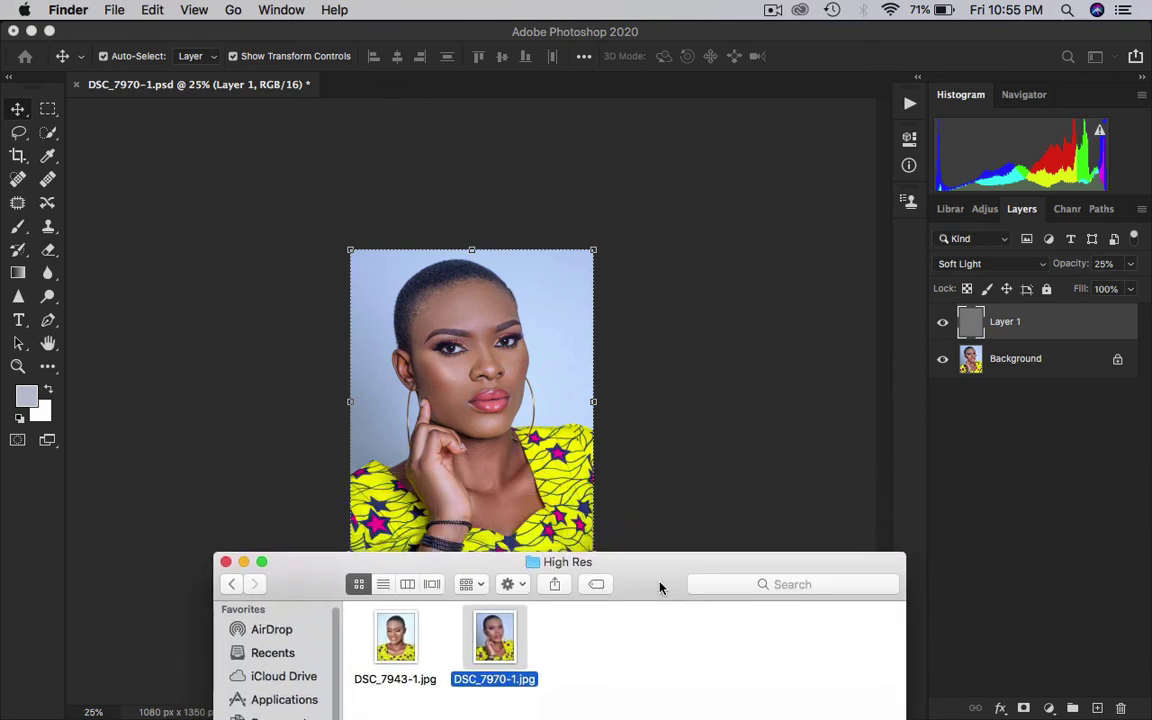